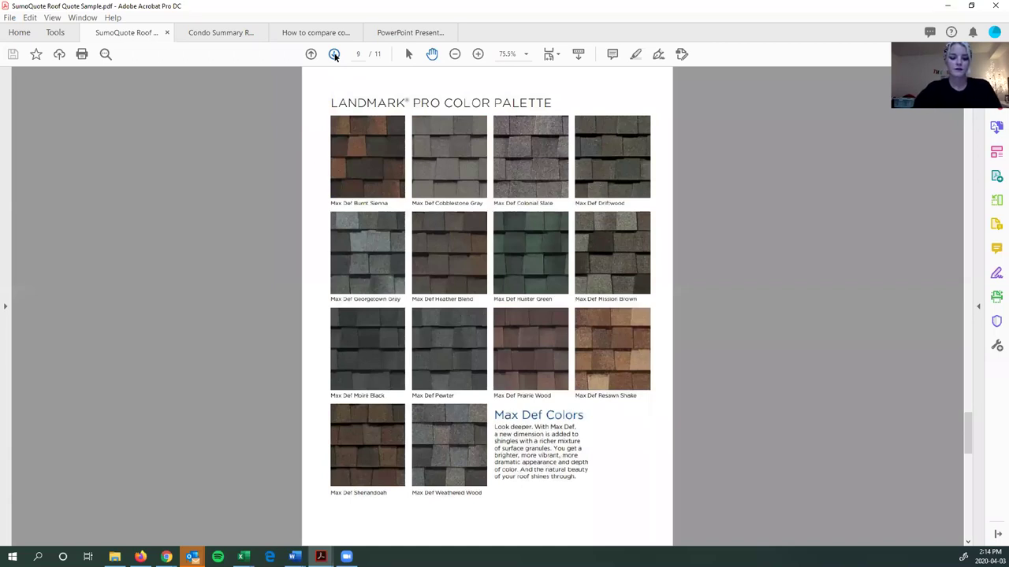
- Page through the rest of the sample roof quote PDF to the Terms & Conditions page and minimize the PDF window
left_click(334, 54)
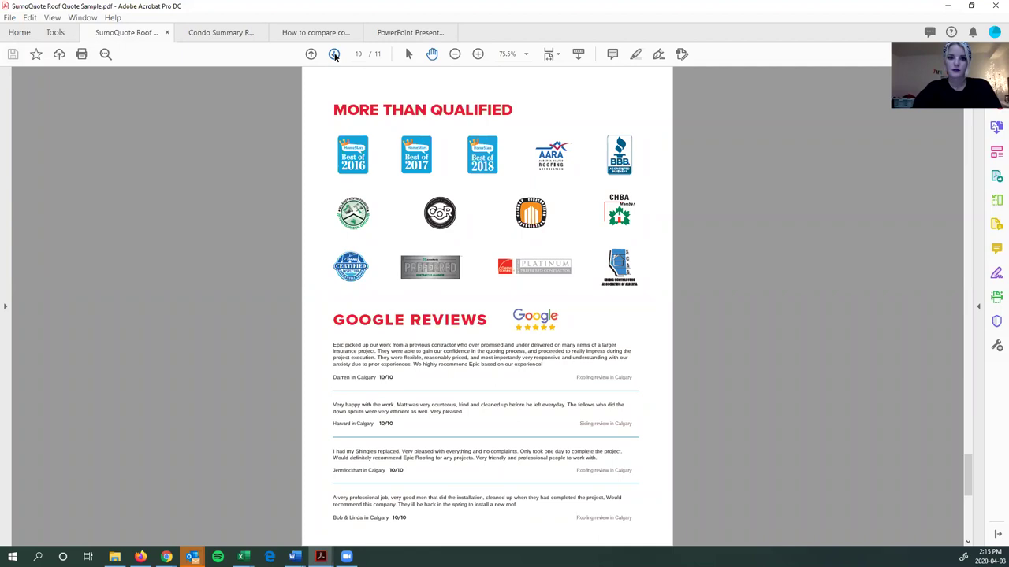
left_click(335, 55)
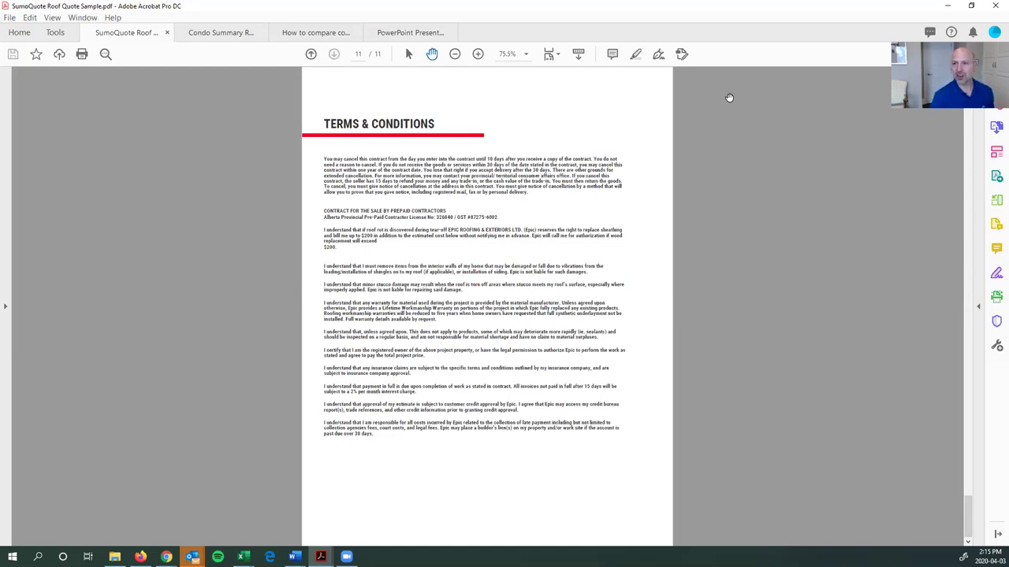
left_click(946, 6)
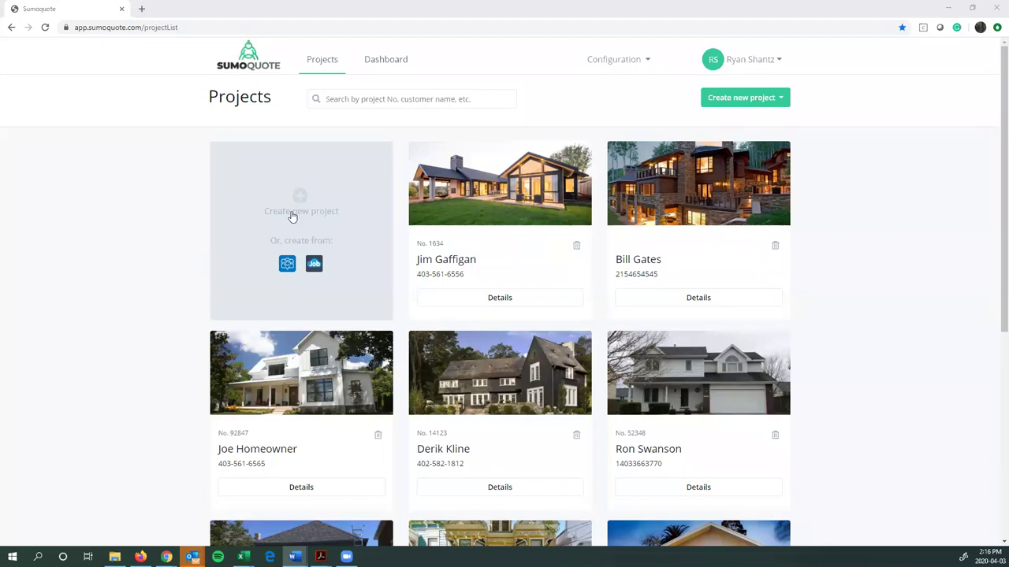
- Create a SumoQuote project linked to the customer's CompanyCam project that has a house photo, and start a new report in it
left_click(286, 267)
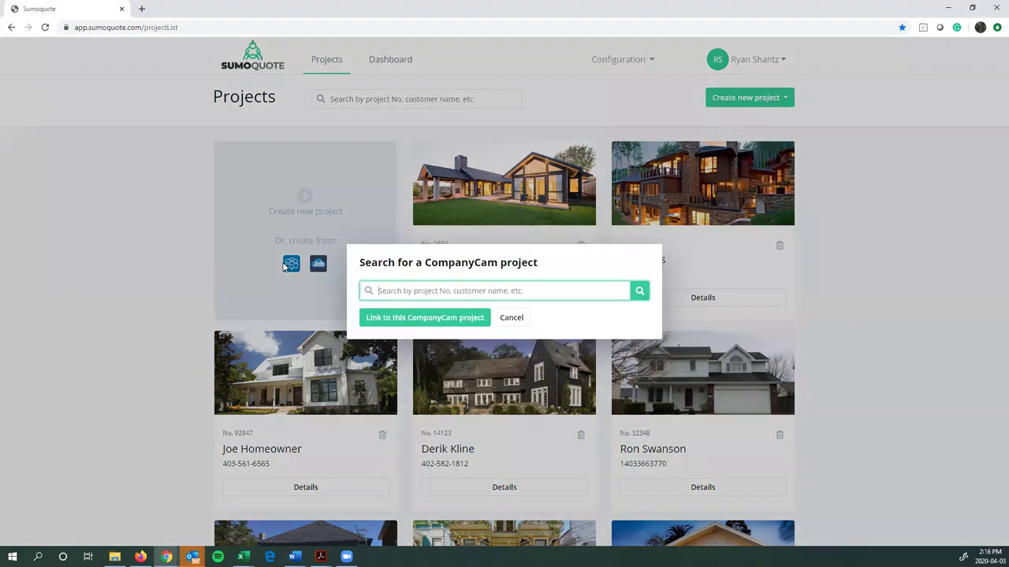
type("ben")
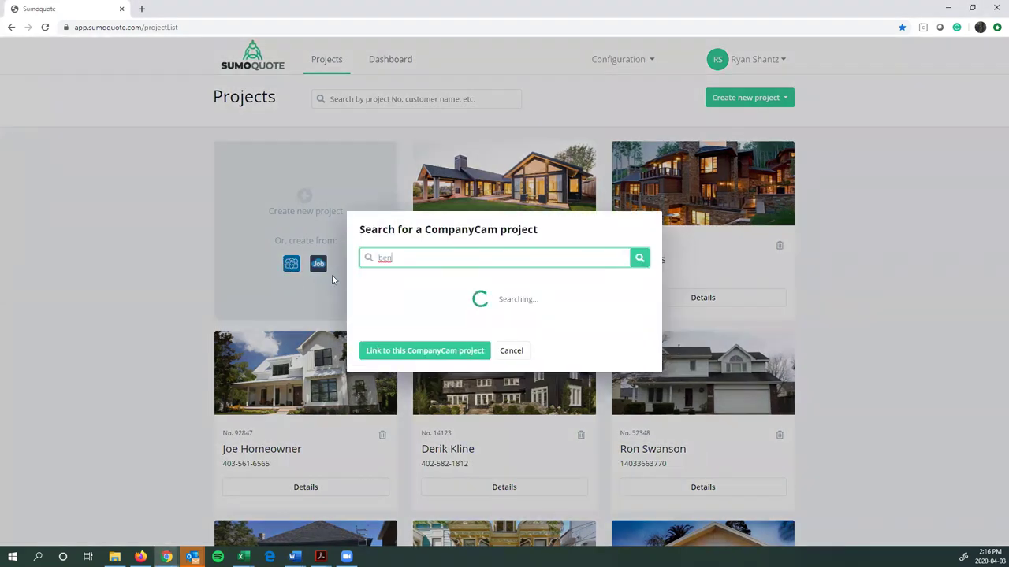
left_click(364, 241)
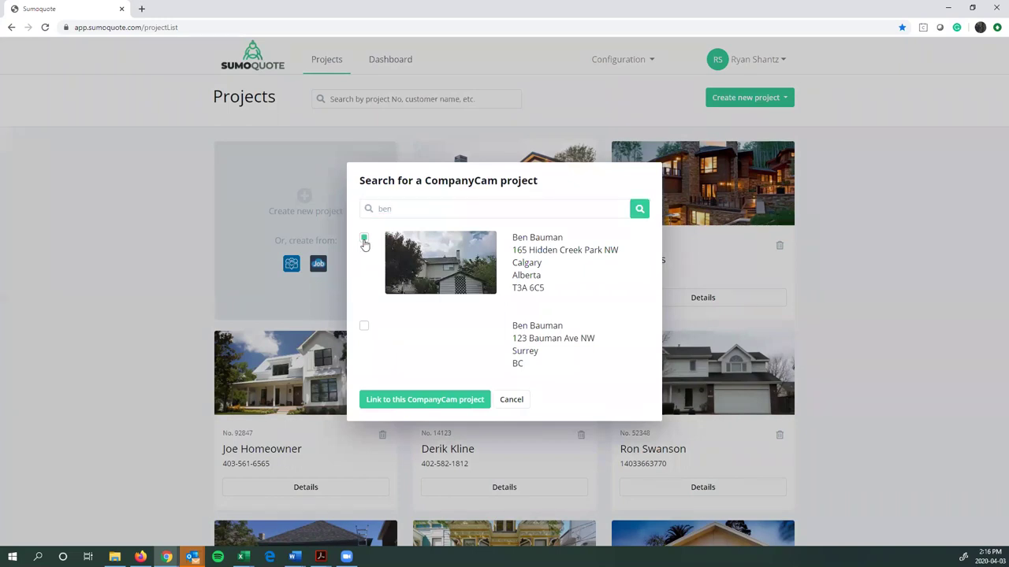
left_click(426, 401)
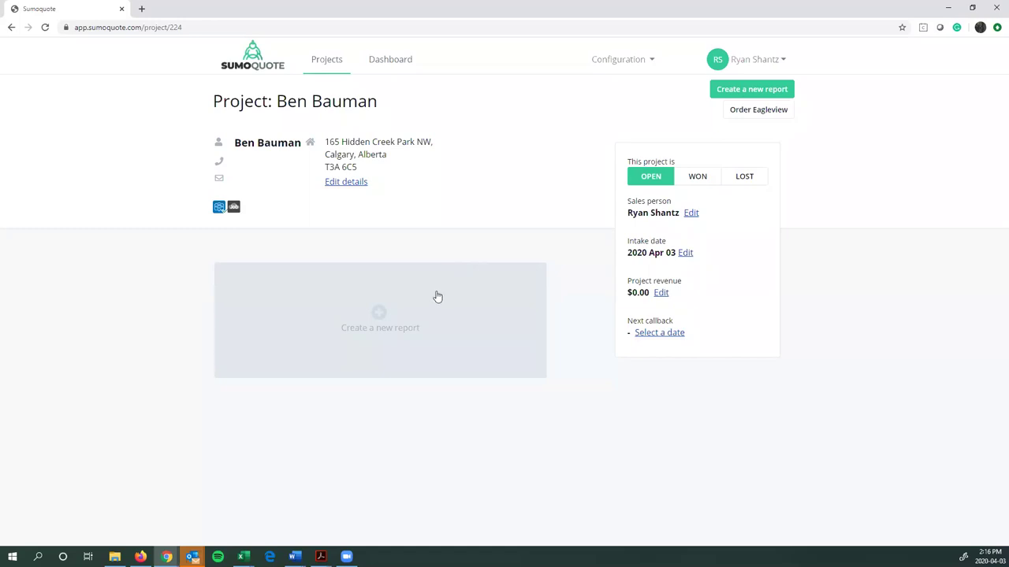
left_click(378, 317)
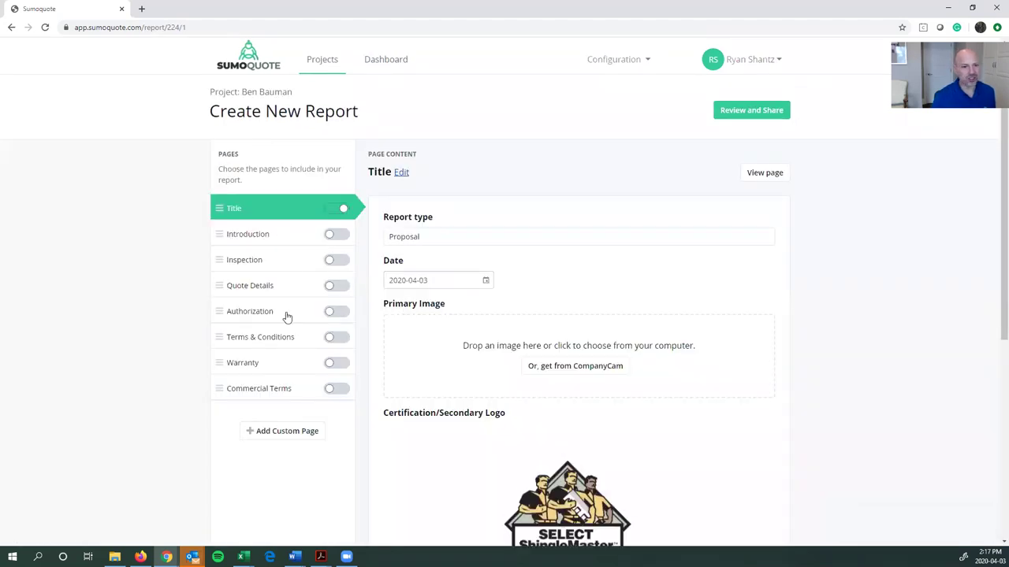
left_click(299, 235)
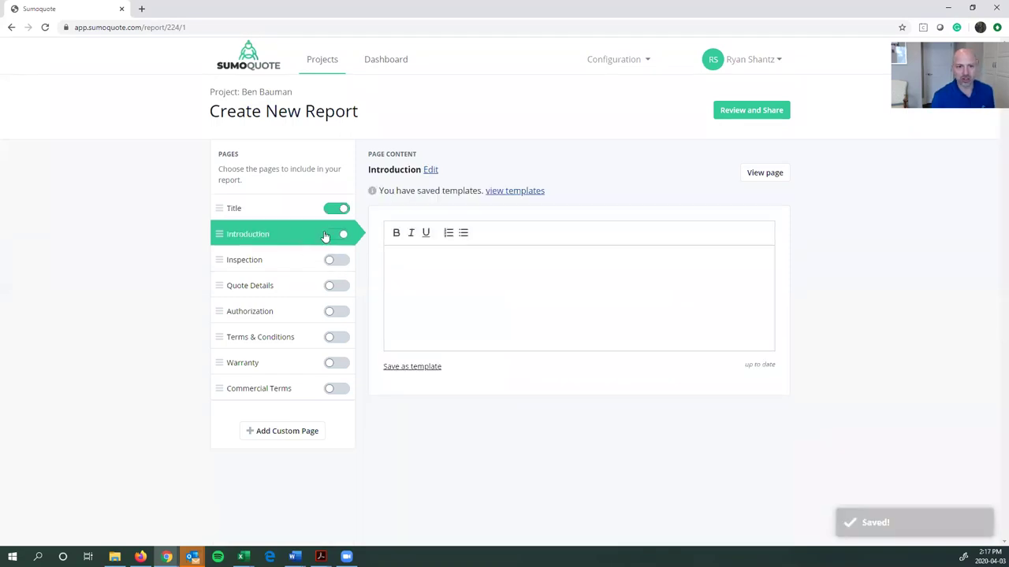
left_click(336, 236)
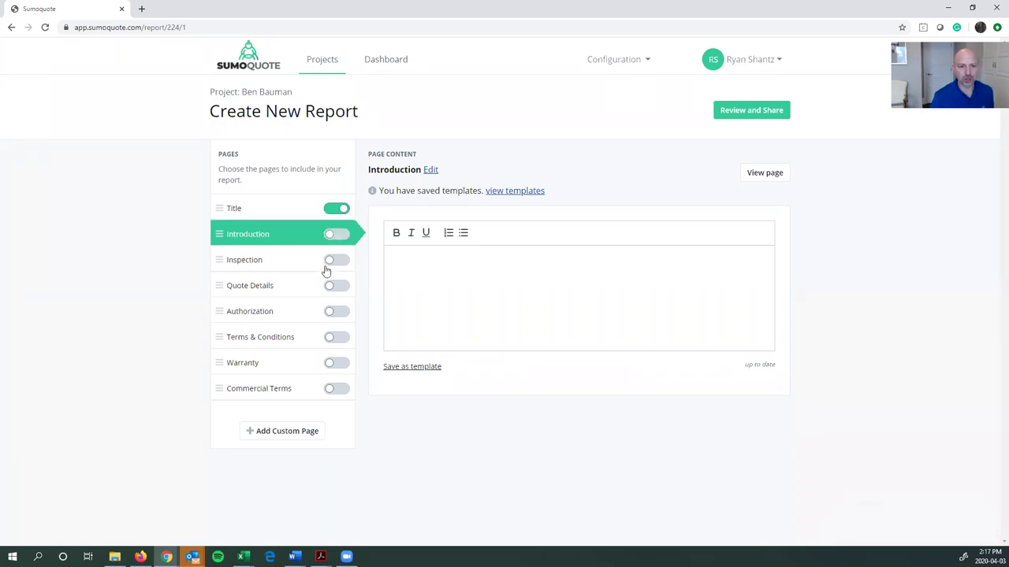
left_click(300, 214)
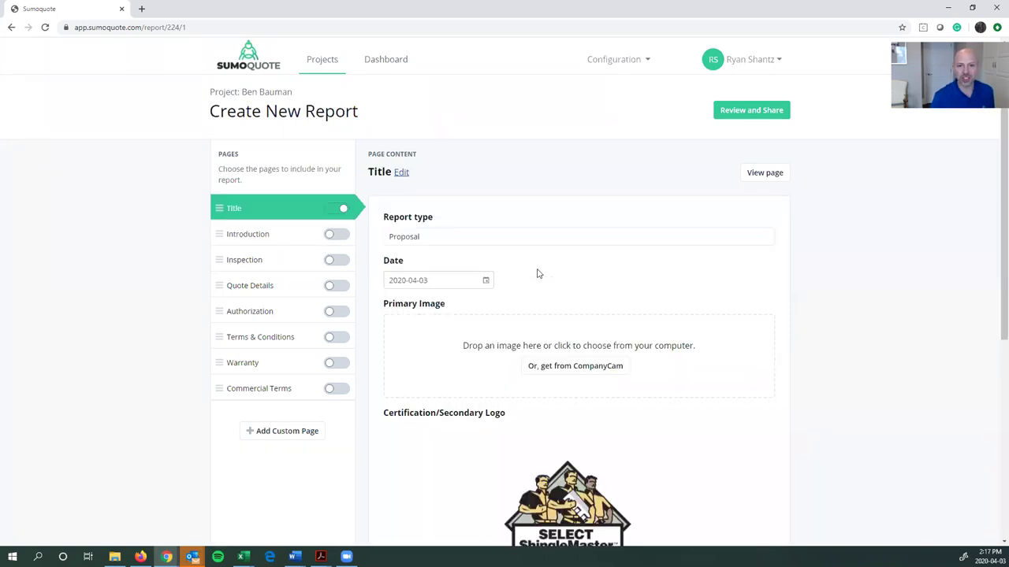
- Set the title page's primary image to the CompanyCam photo showing the house front with its garage and the tall tree
scroll(536, 272, "down", 5)
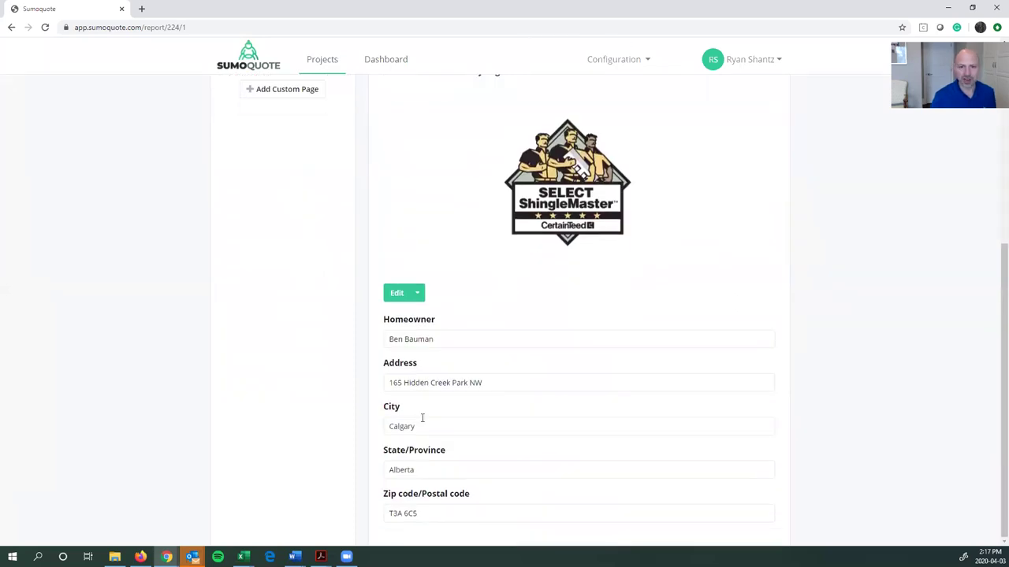
scroll(487, 430, "up", 5)
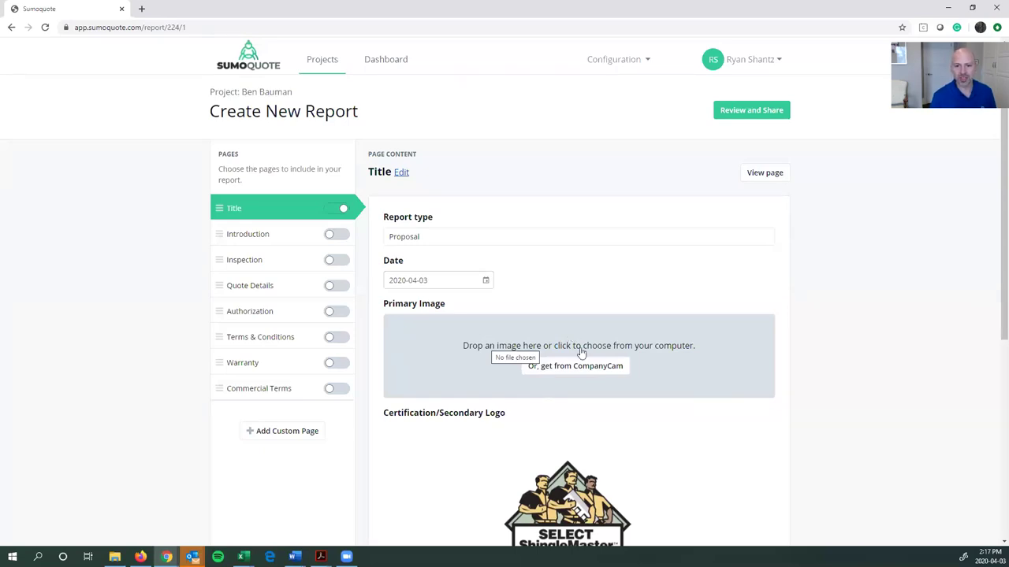
left_click(576, 367)
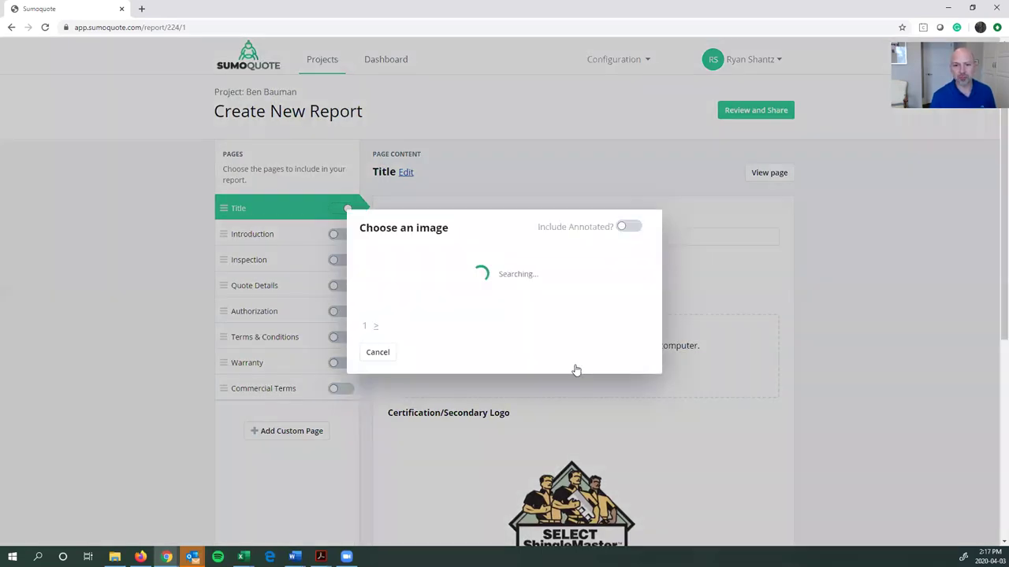
left_click(374, 436)
left_click(390, 436)
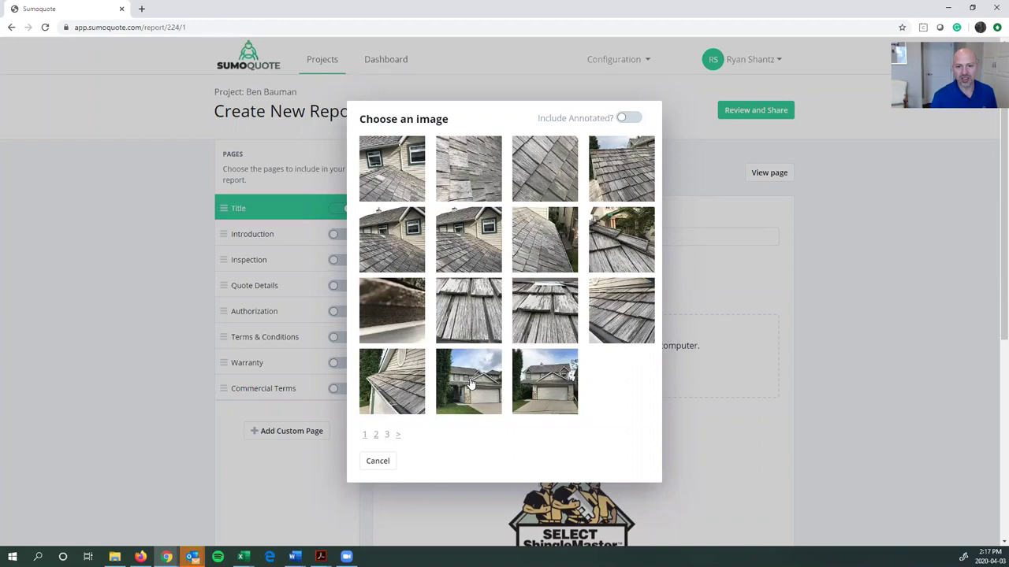
left_click(470, 383)
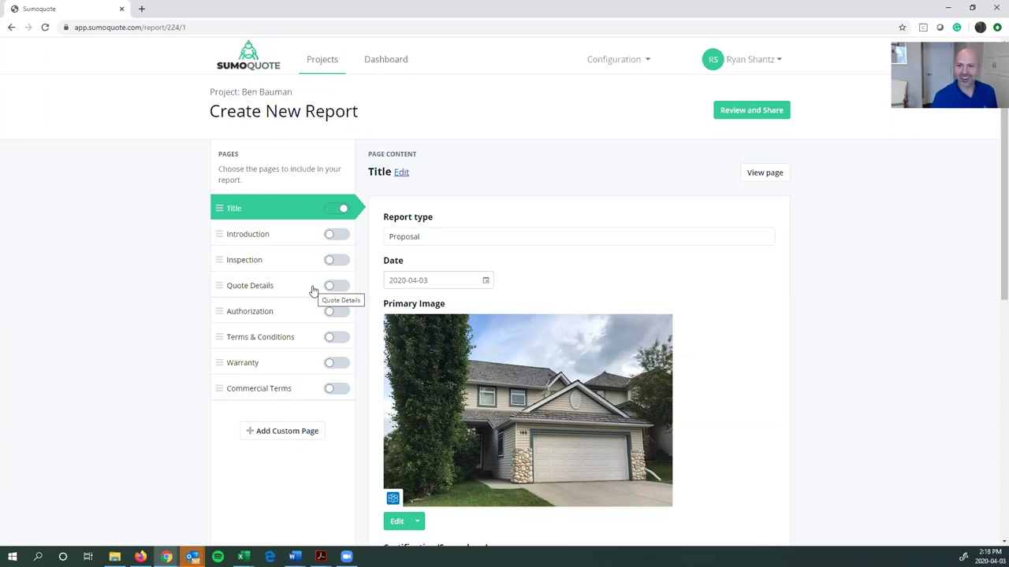
- Include the Introduction page in the report and fill it with the saved Retail template
left_click(291, 242)
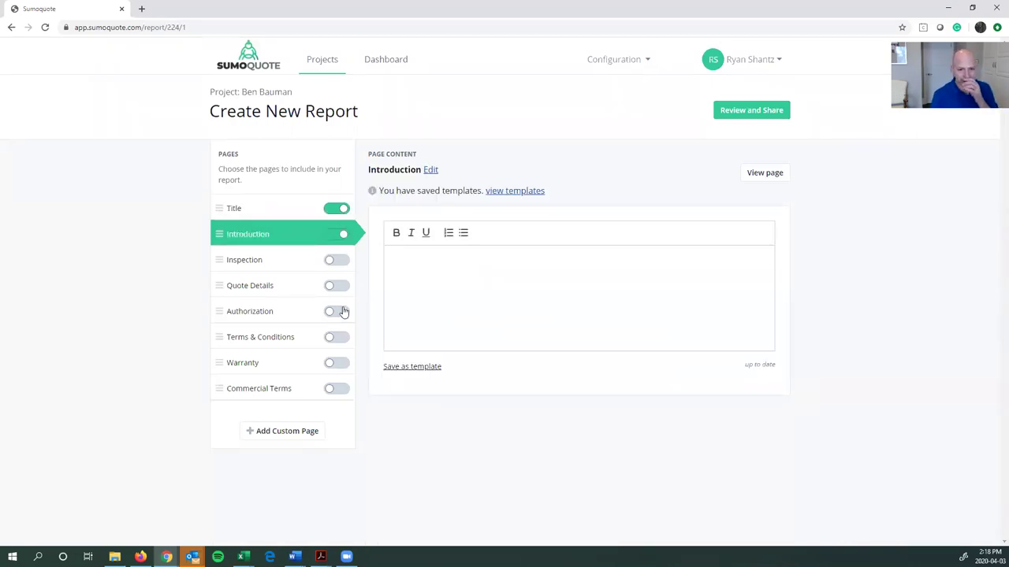
left_click(420, 368)
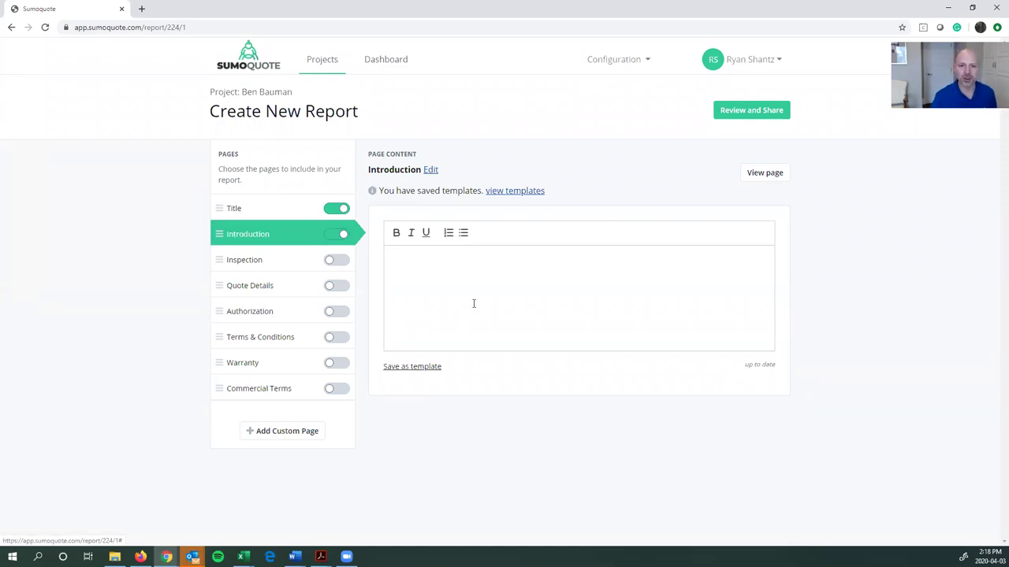
left_click(515, 191)
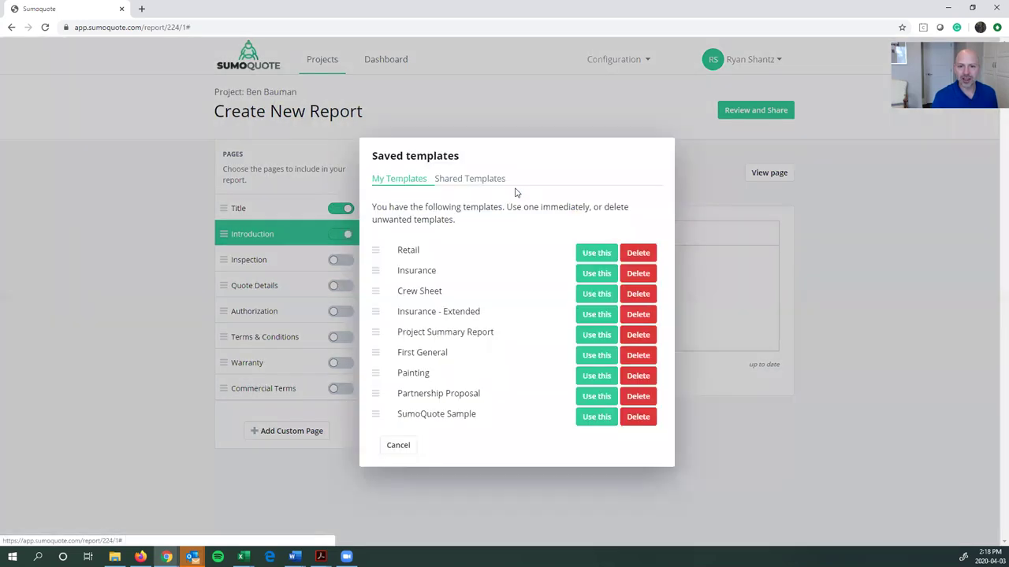
left_click(597, 252)
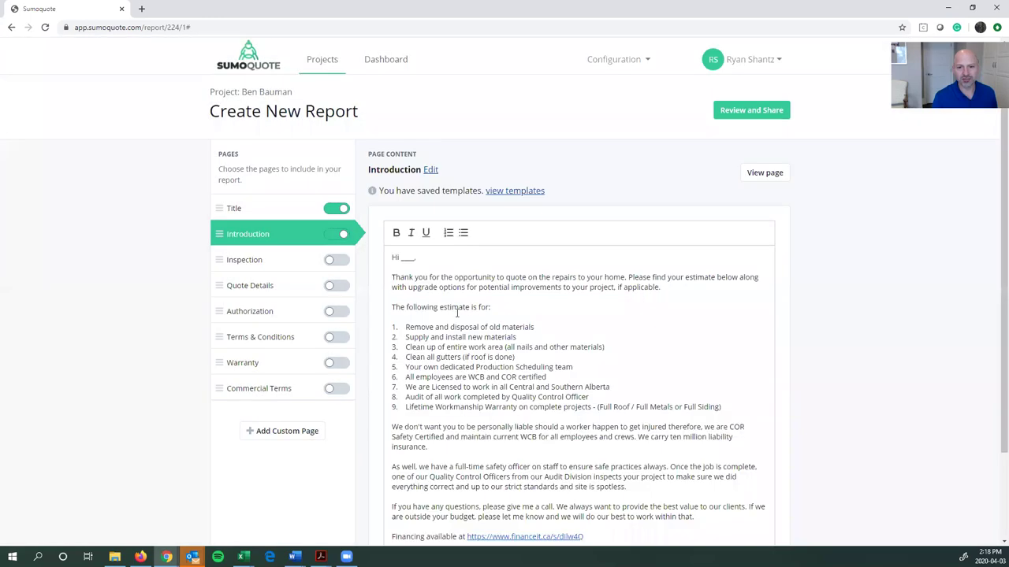
- Replace the blank in the introduction letter's greeting with the recipient's first name
scroll(457, 313, "down", 2)
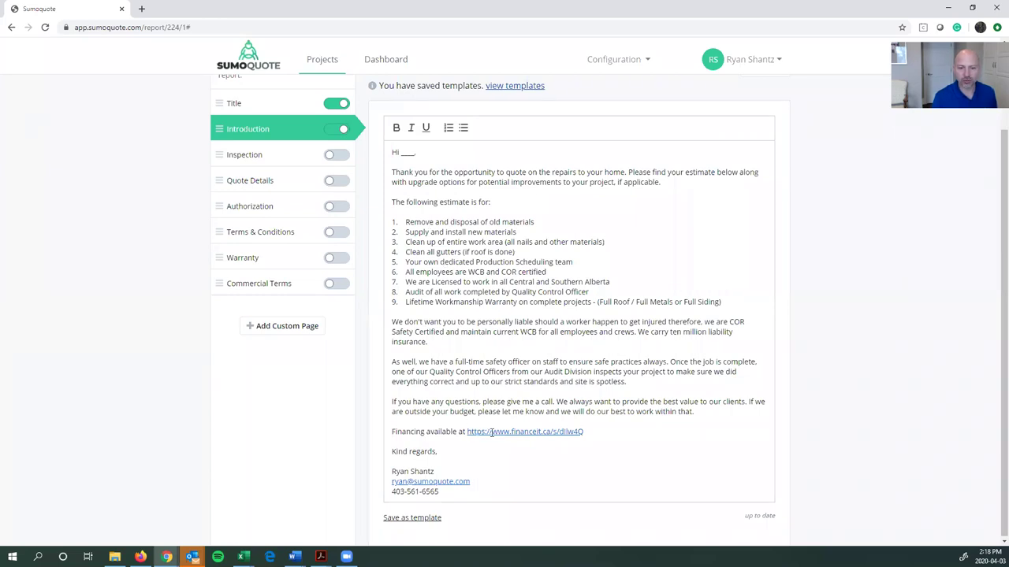
left_click(413, 154)
key("BackSpace")
type("Becca")
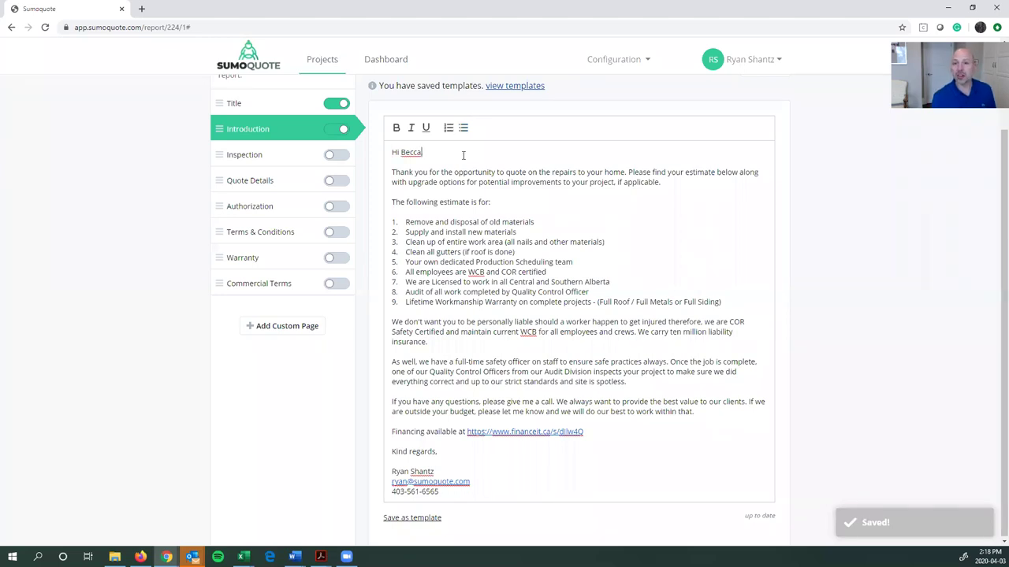
type(".")
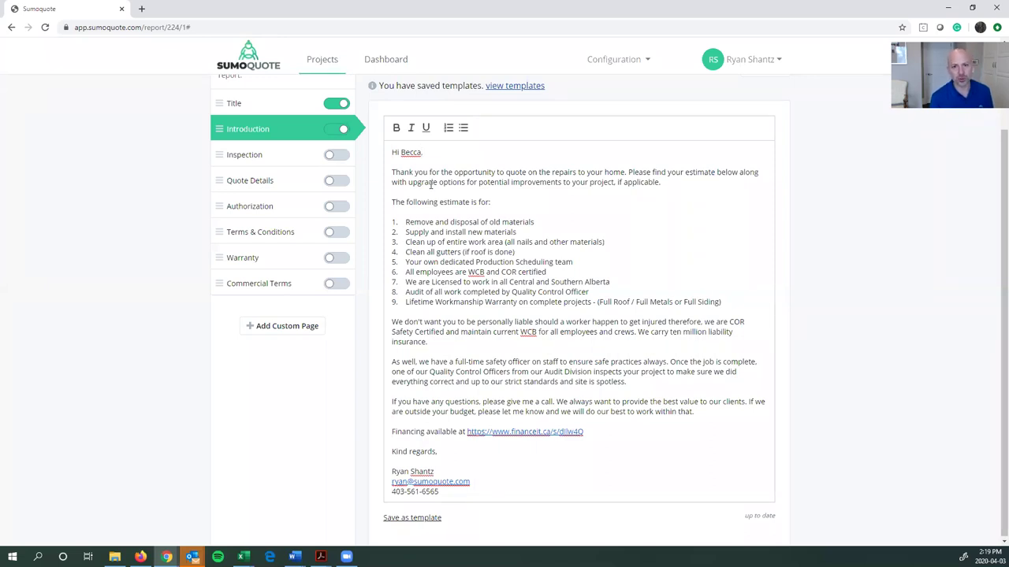
- Replace the introduction text with the saved Insurance - Extended template and review the letter
scroll(448, 221, "up", 1)
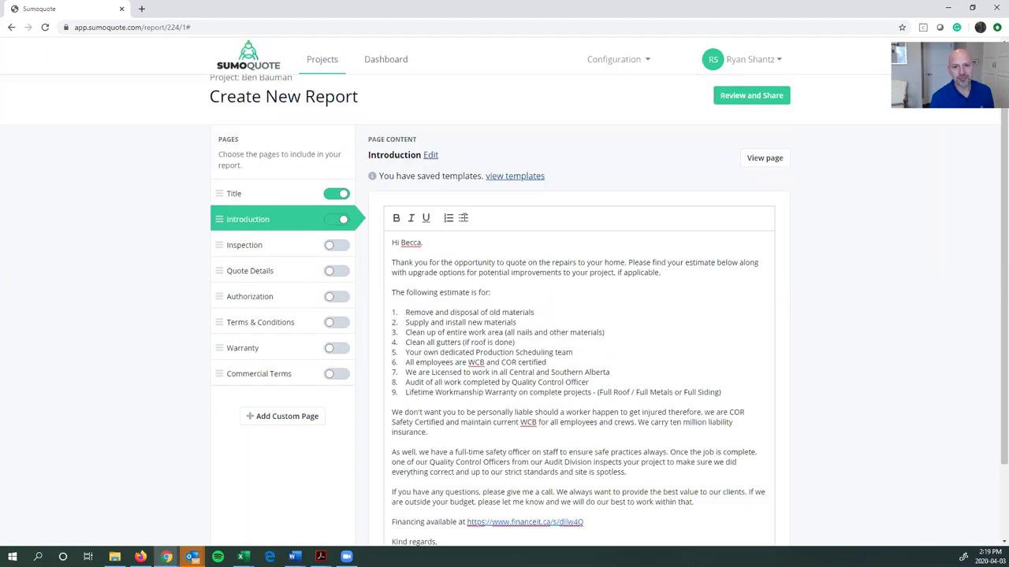
left_click(492, 191)
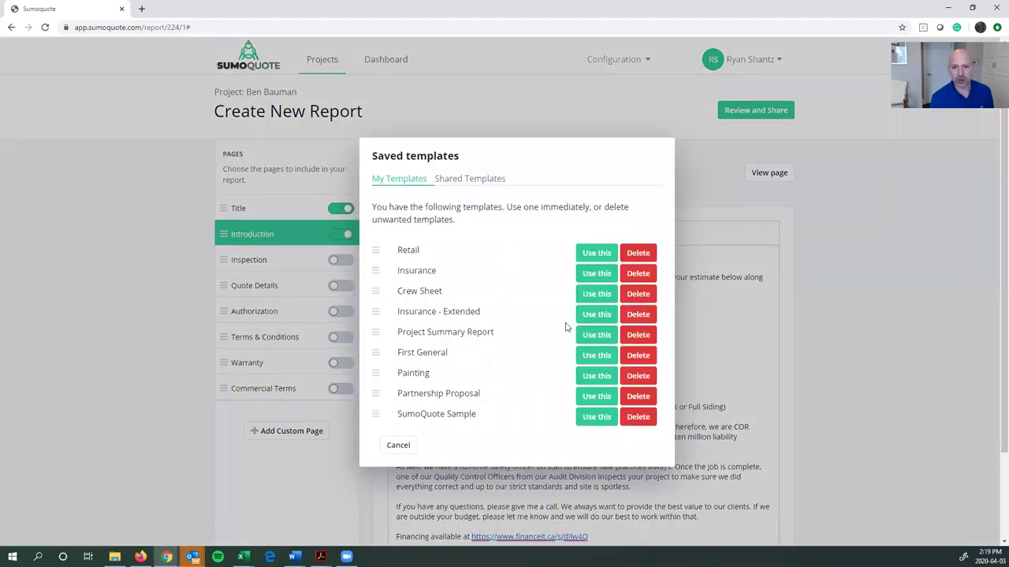
left_click(596, 314)
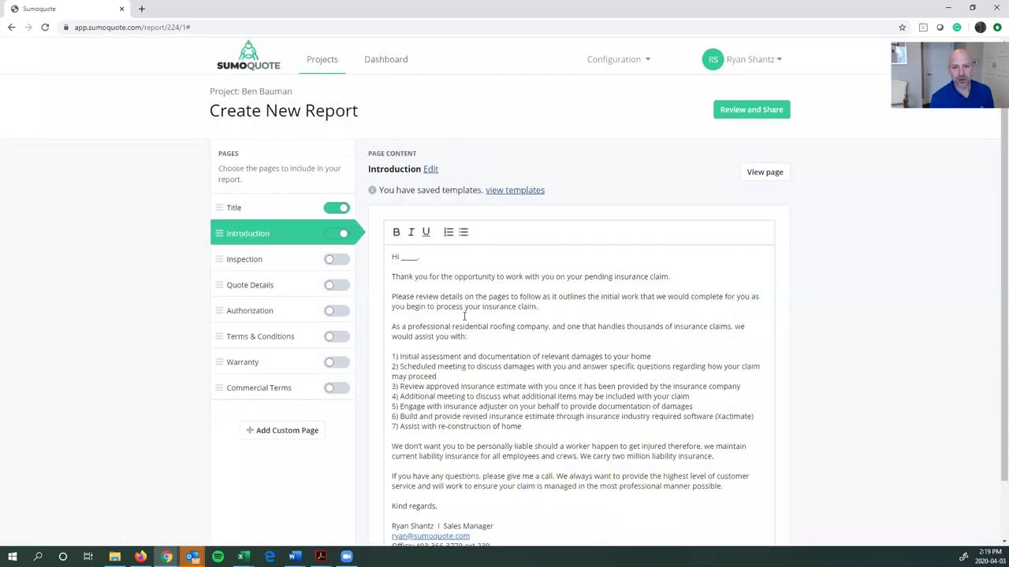
scroll(464, 316, "down", 1)
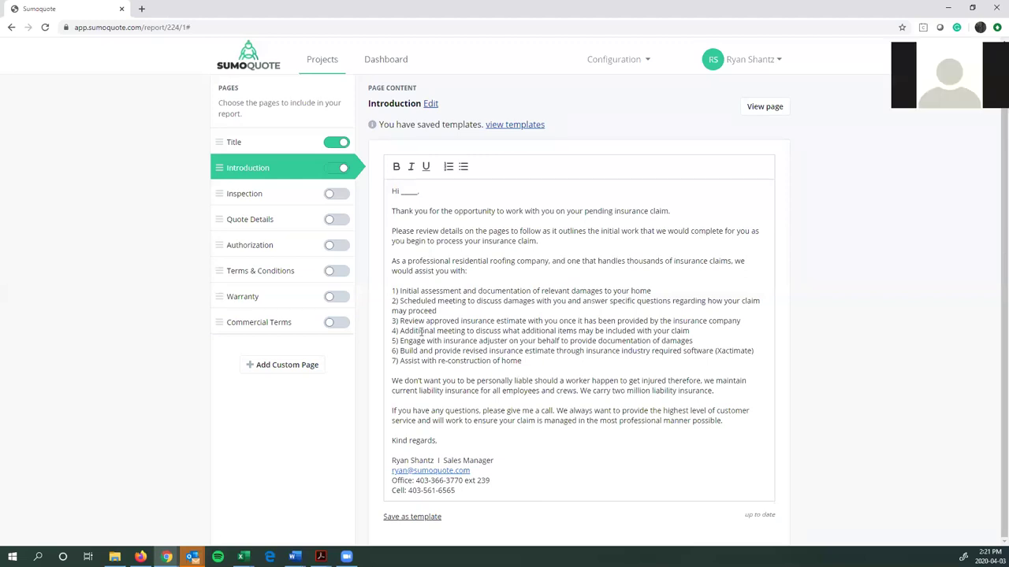
- Include the Inspection page in the report and revisit the Title and Introduction pages
left_click(263, 194)
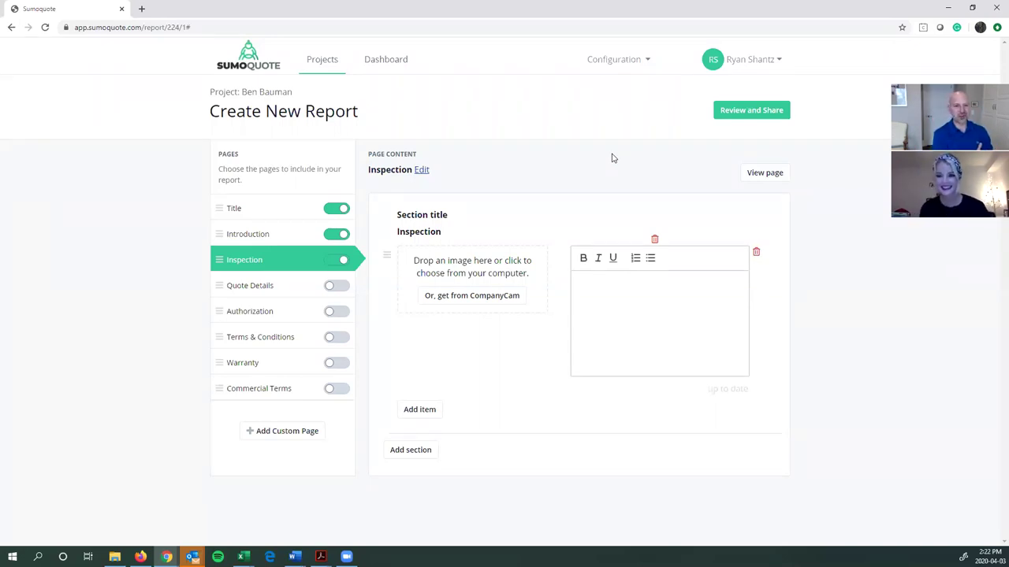
left_click(280, 210)
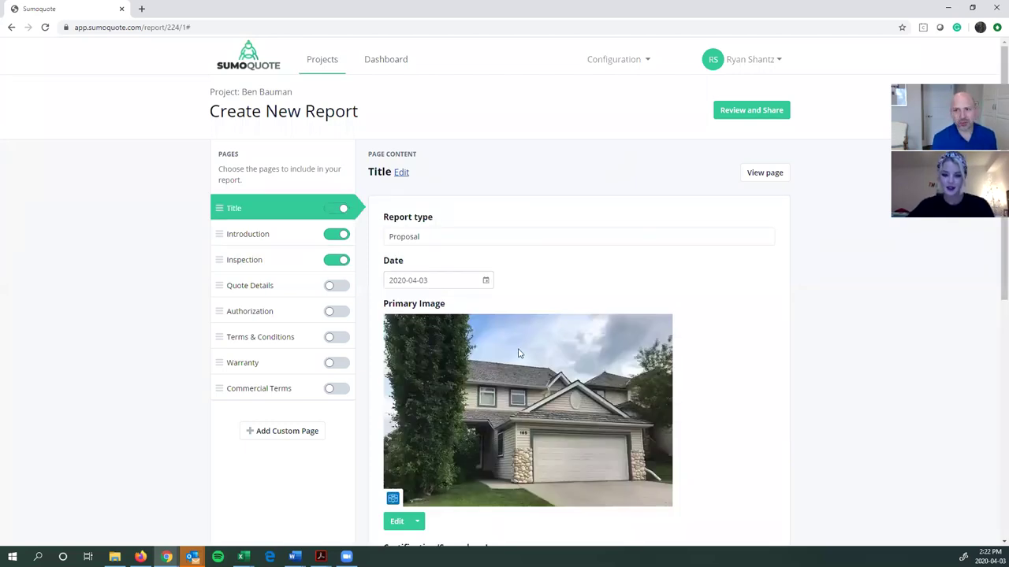
left_click(262, 238)
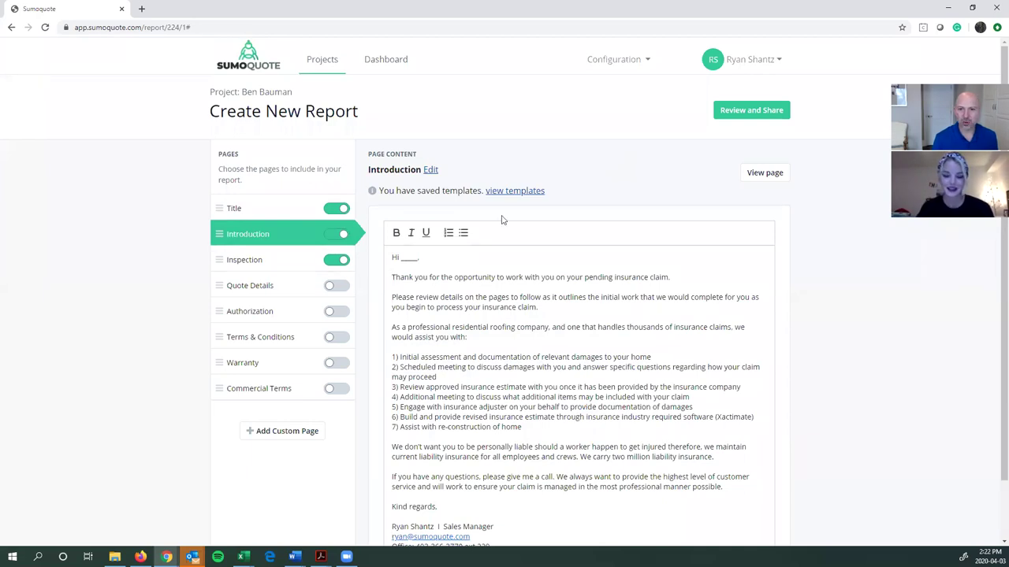
left_click(540, 194)
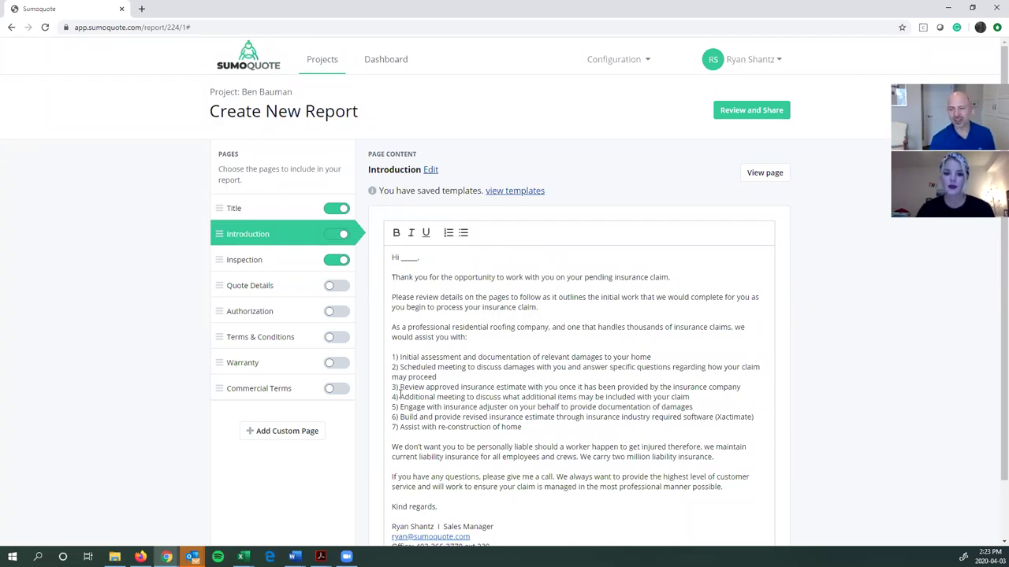
- Add the CompanyCam photo of the backyard lawn and shed to the first item of the Inspection page
left_click(282, 262)
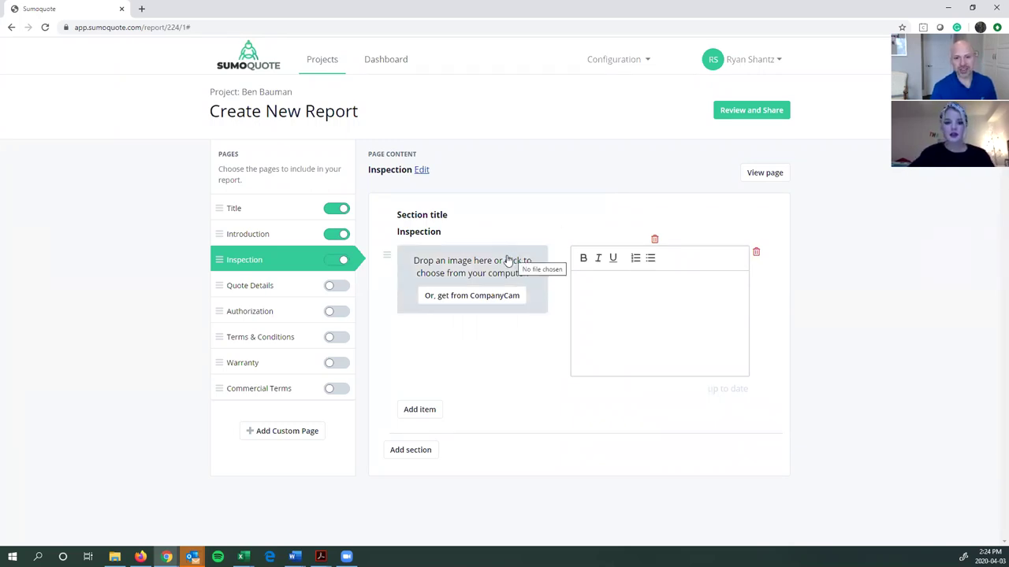
left_click(466, 301)
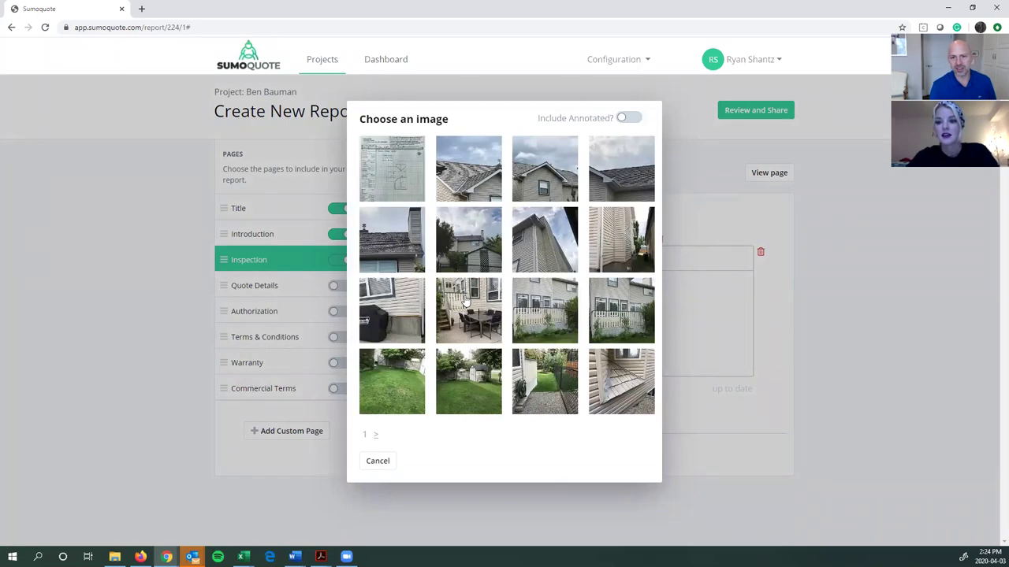
left_click(458, 377)
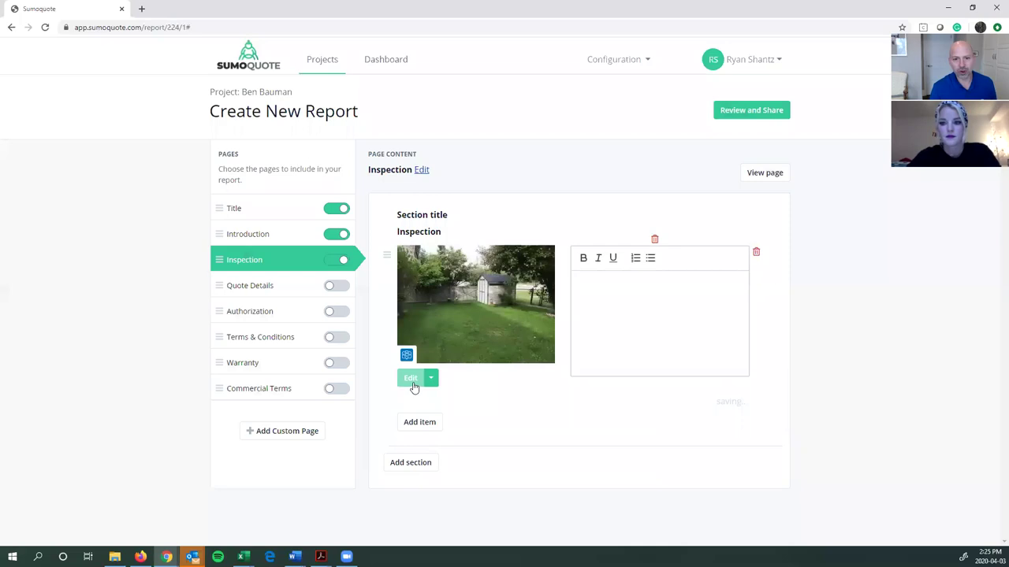
- Annotate the inspection photo with a red circle around the bushes by the fence and save the image
left_click(412, 385)
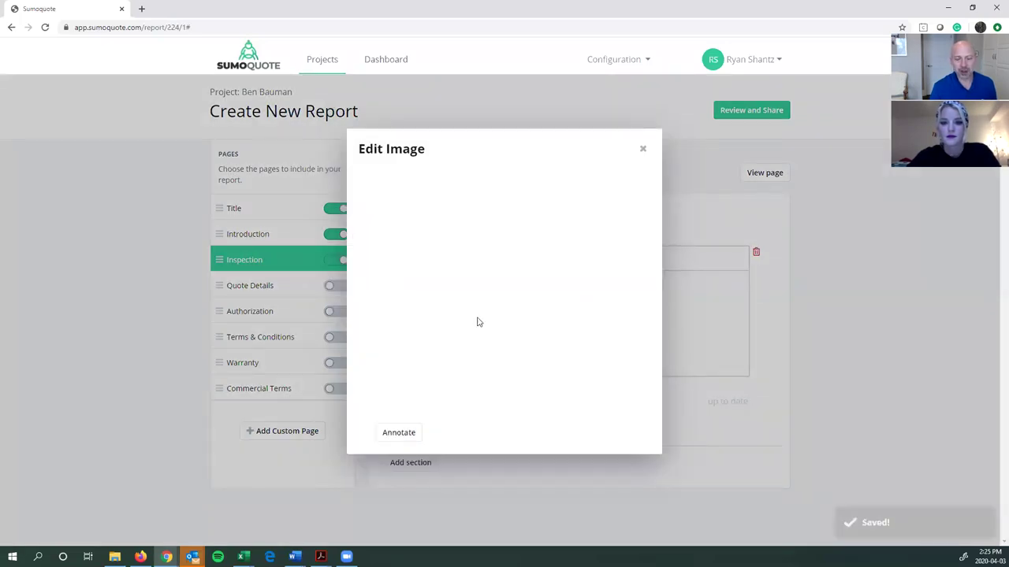
left_click_drag(502, 288, 519, 301)
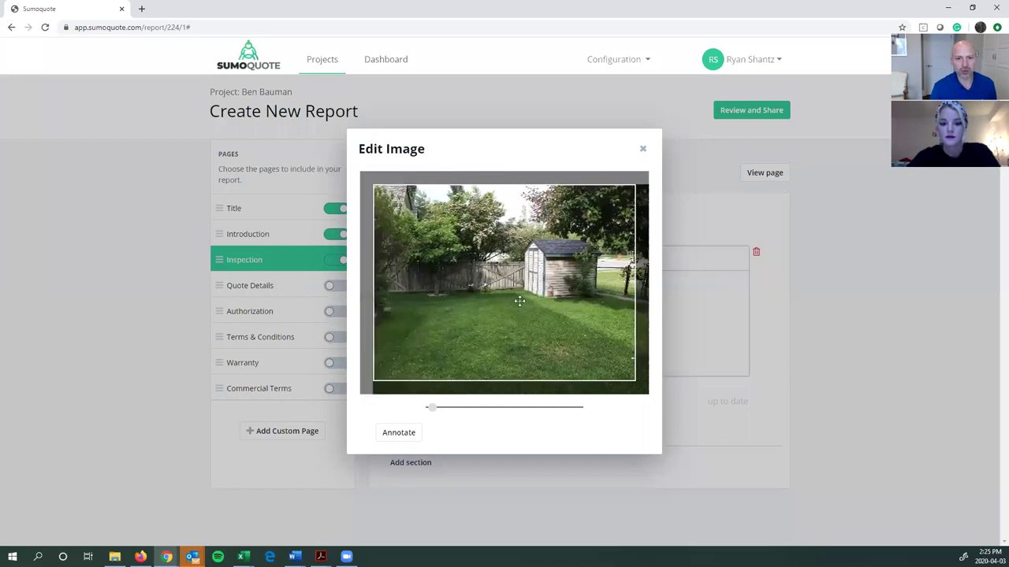
left_click(411, 433)
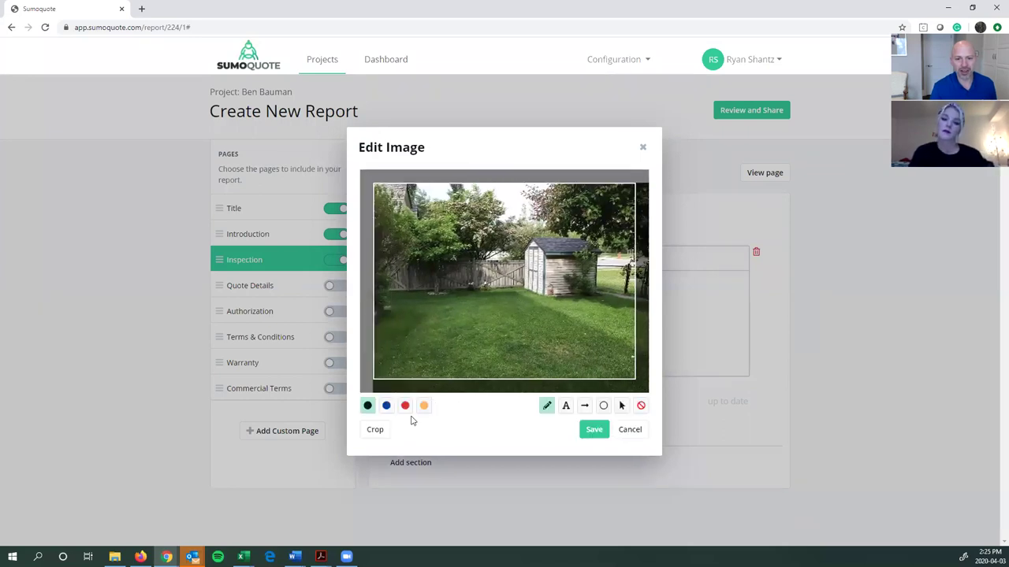
left_click(405, 406)
left_click(603, 406)
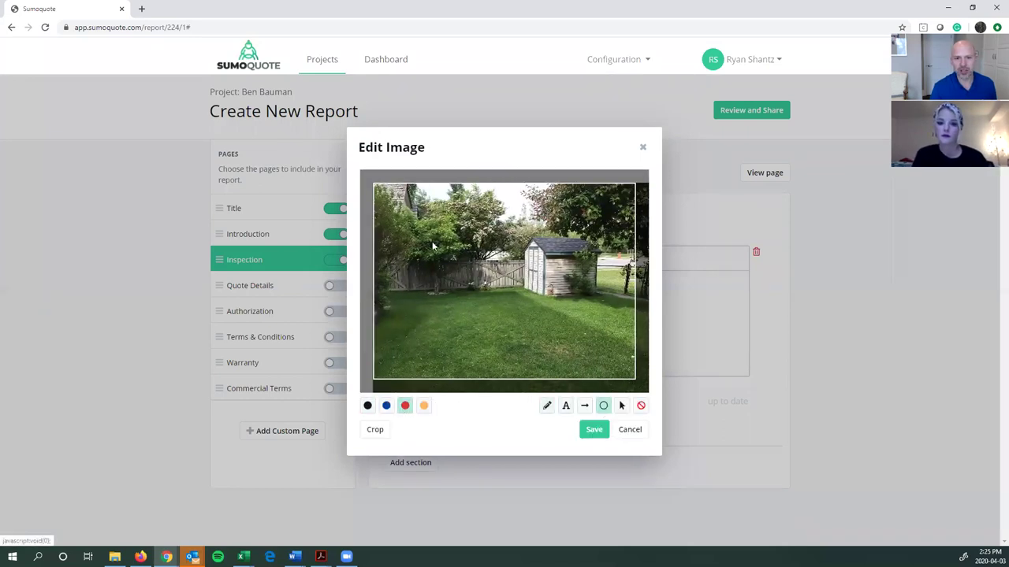
mouse_move(384, 199)
left_mouse_down()
mouse_move(427, 256)
mouse_move(540, 308)
left_mouse_up()
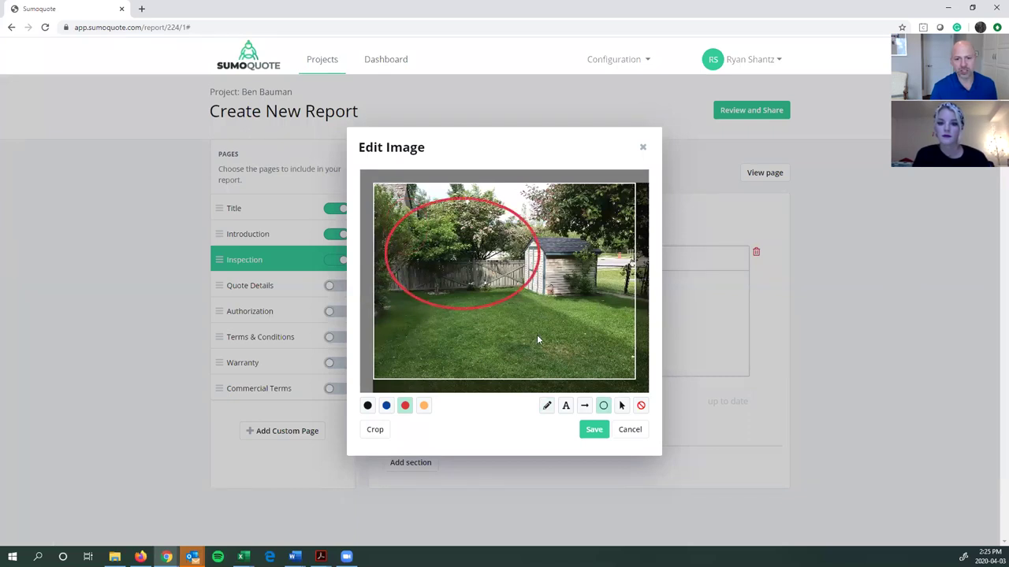
left_click(593, 430)
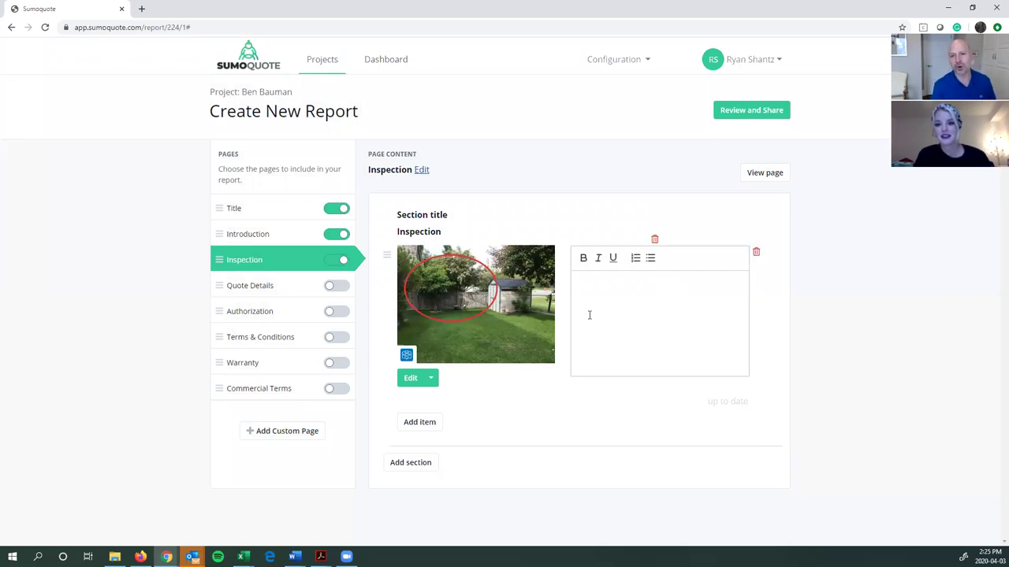
- Describe the inspection photo with the text "We will double tarp rose bushes!!!!"
left_click(588, 315)
type("We wi")
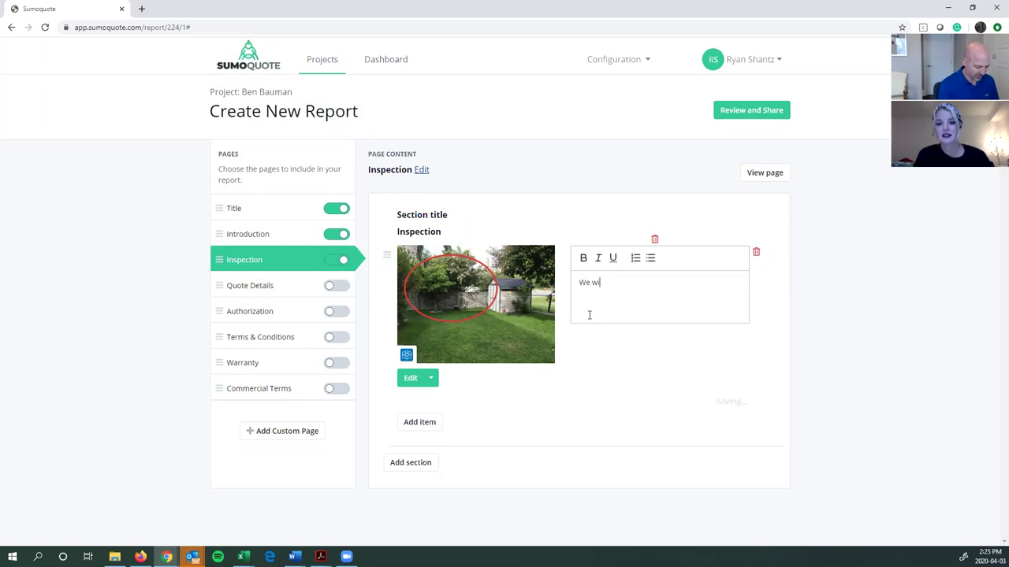
type("ll double tarp rose bushes!!!!")
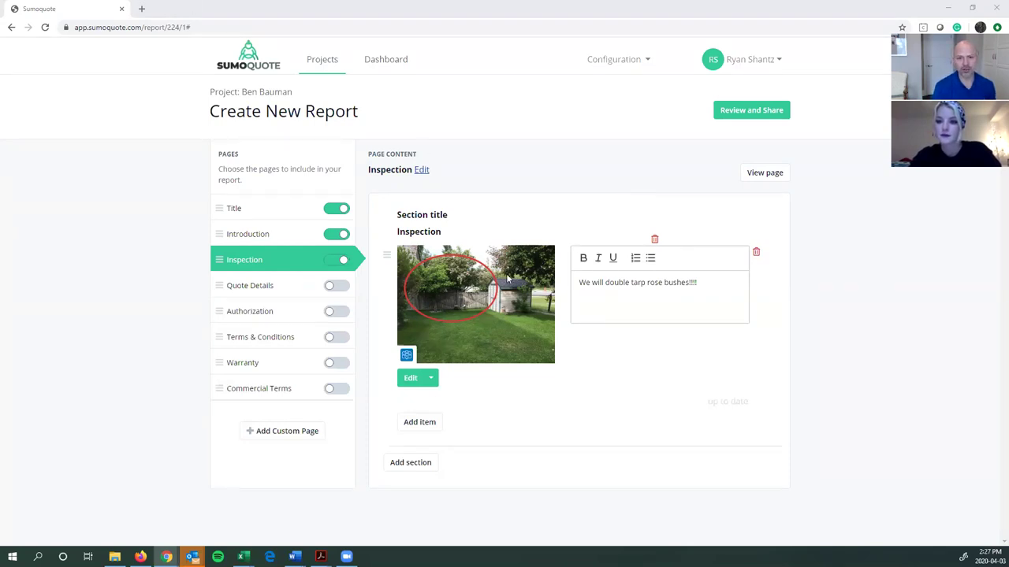
- Revisit the Introduction page, then include the Quote Details page in the report and look over its items
left_click(294, 236)
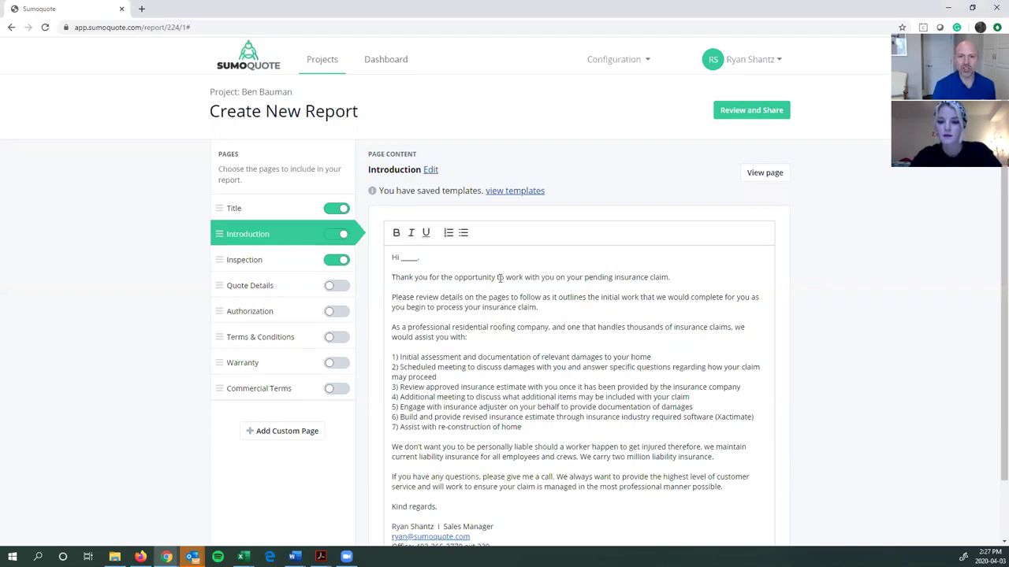
left_click(274, 290)
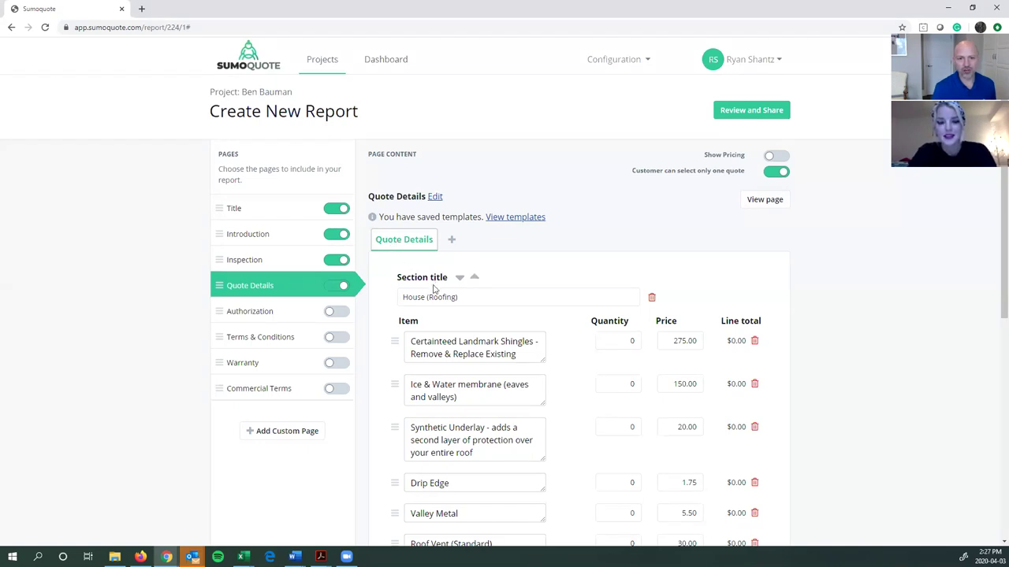
scroll(433, 285, "down", 2)
scroll(434, 286, "up", 2)
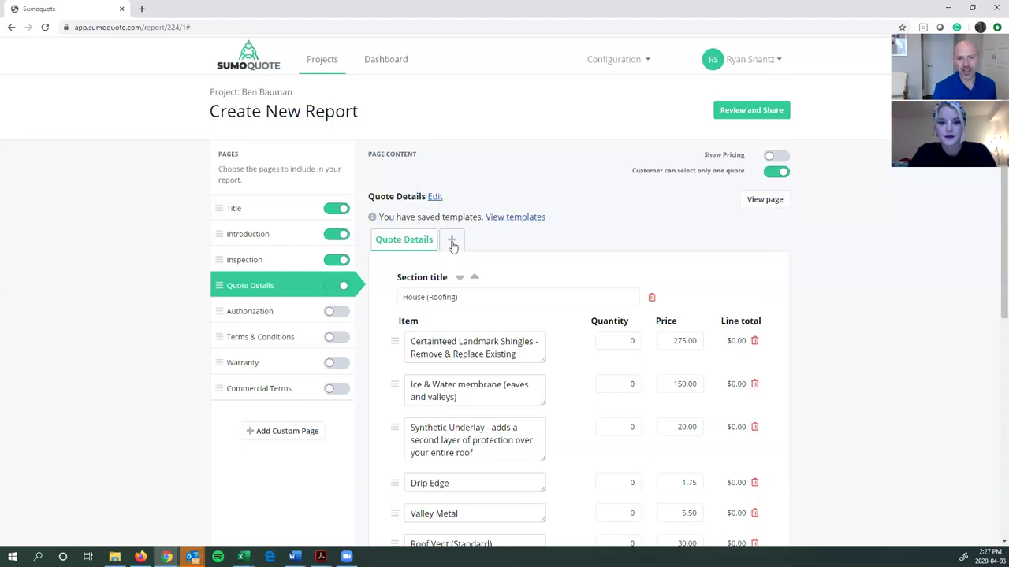
- Try adding a second quote alongside Quote Details and remove it again
left_click(453, 242)
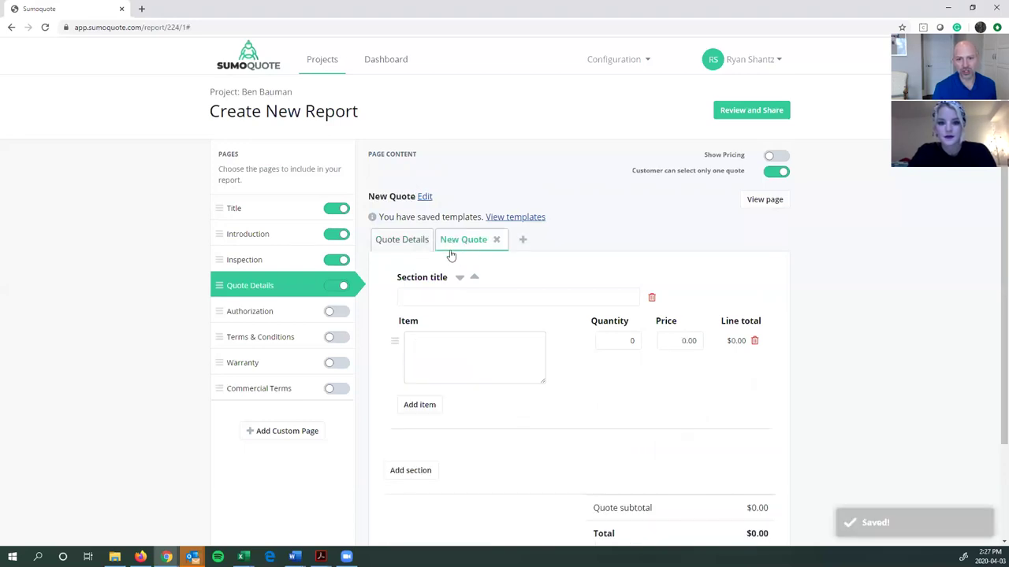
left_click(497, 240)
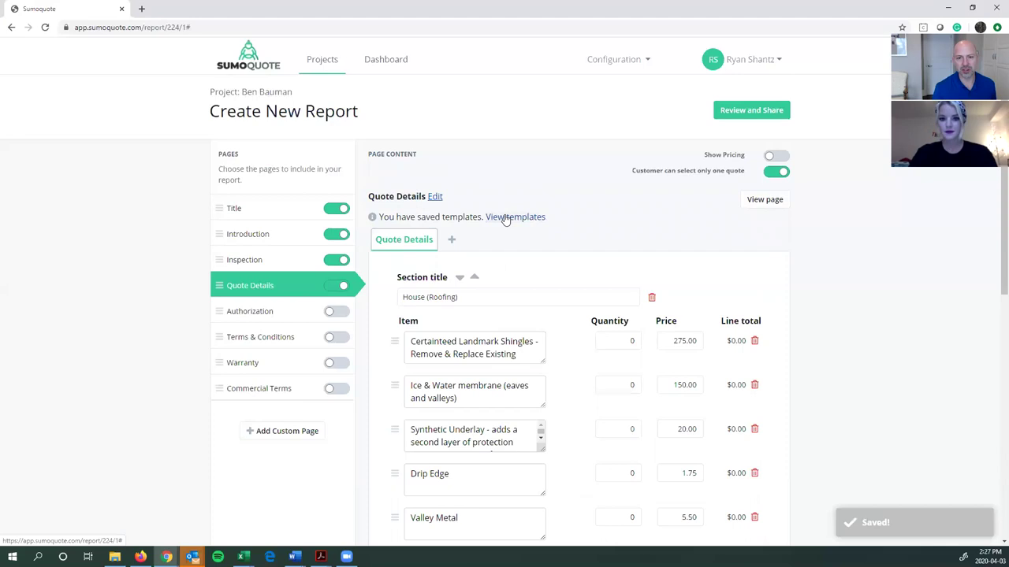
- Load the saved Insurance - Extended template into the quote and set its first item's price to 1000
left_click(505, 218)
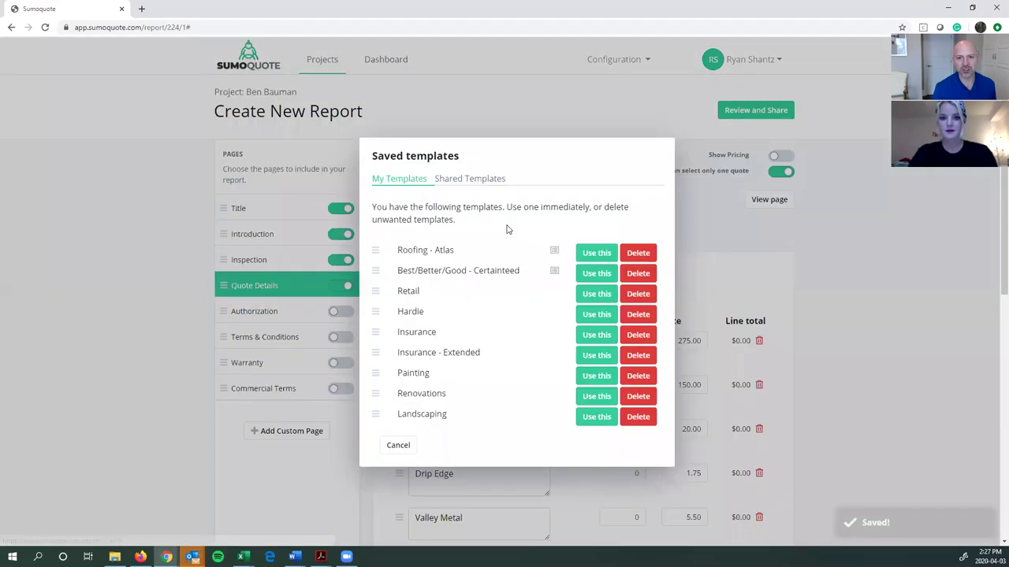
left_click(597, 355)
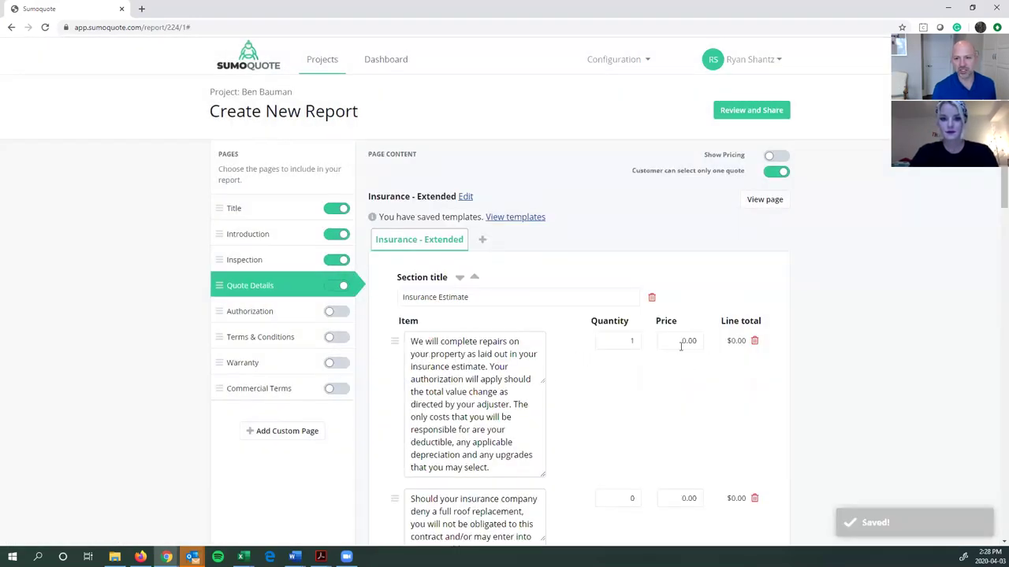
left_click(681, 344)
type("1000")
left_click(693, 264)
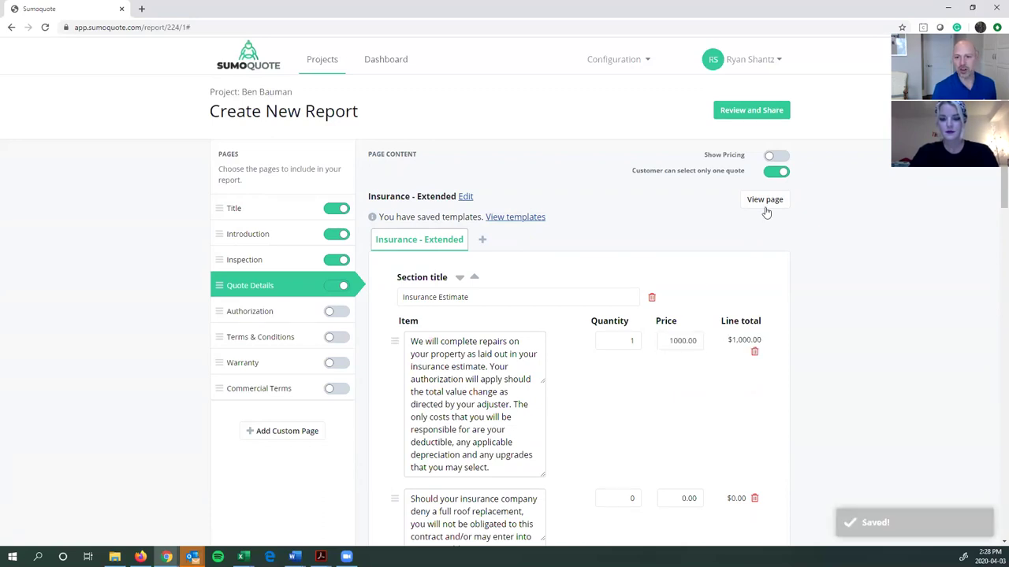
- Preview the Insurance - Extended quote page and review its sections and line items
left_click(765, 203)
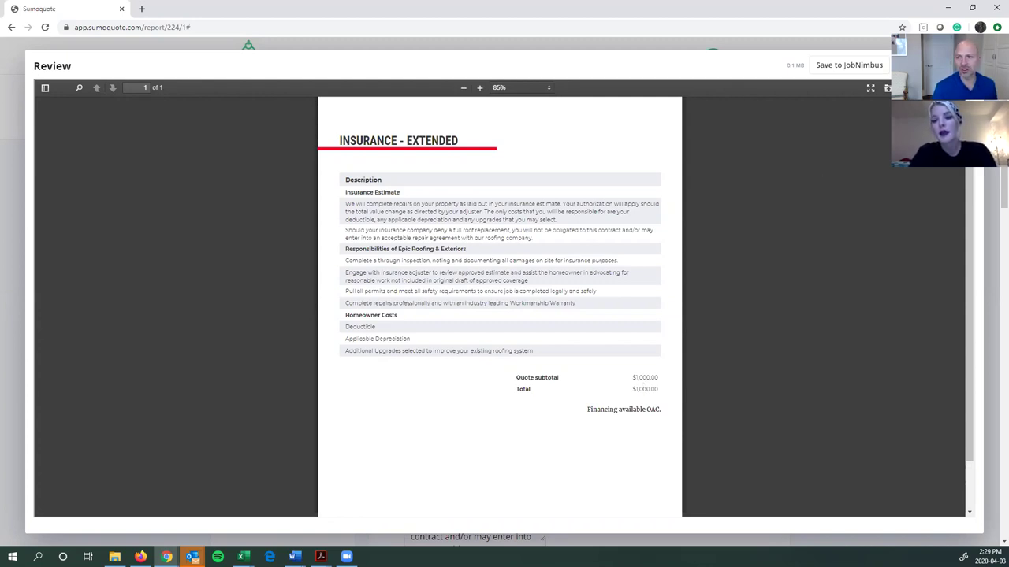
key("Escape")
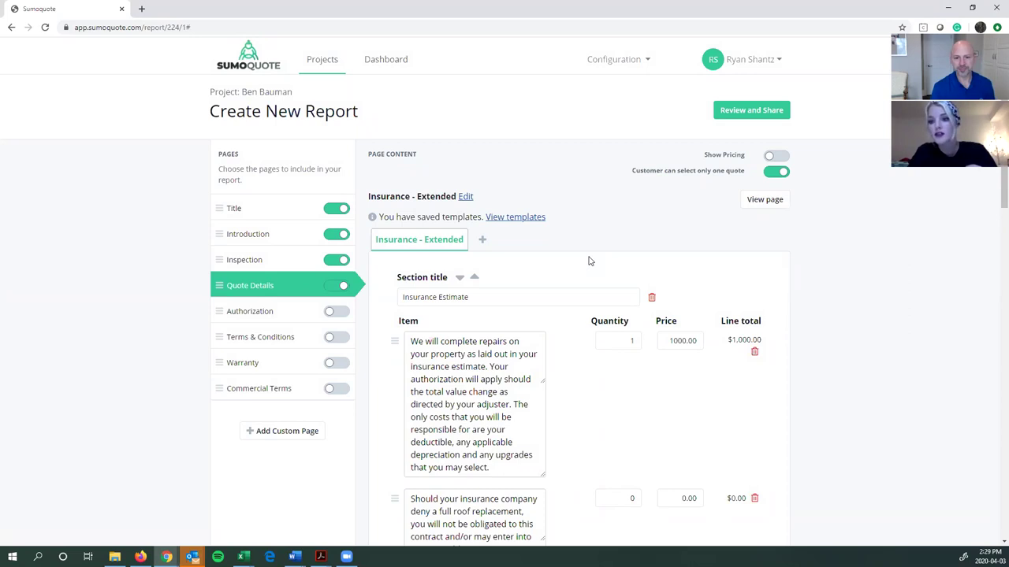
scroll(531, 326, "down", 3)
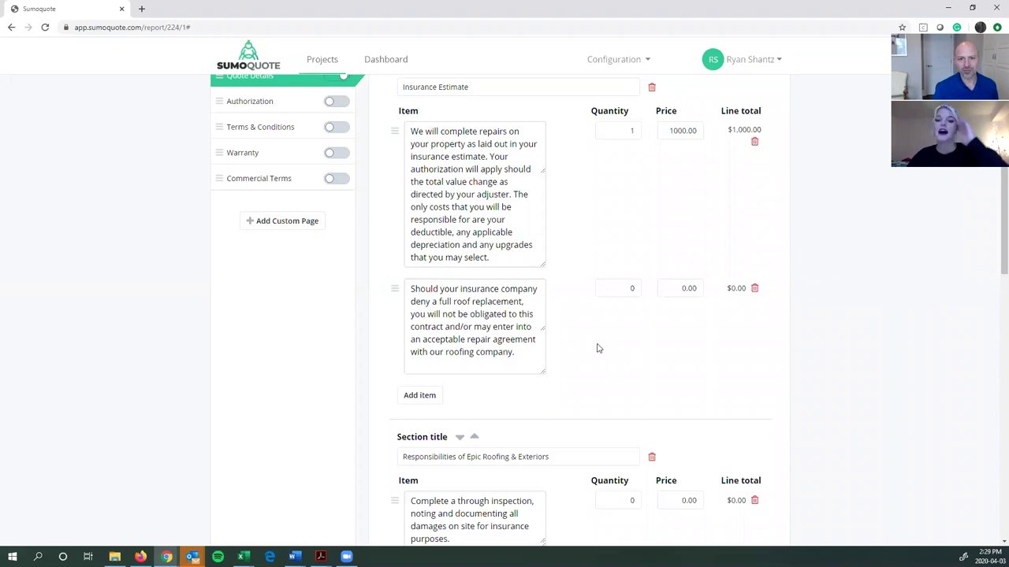
scroll(597, 347, "up", 3)
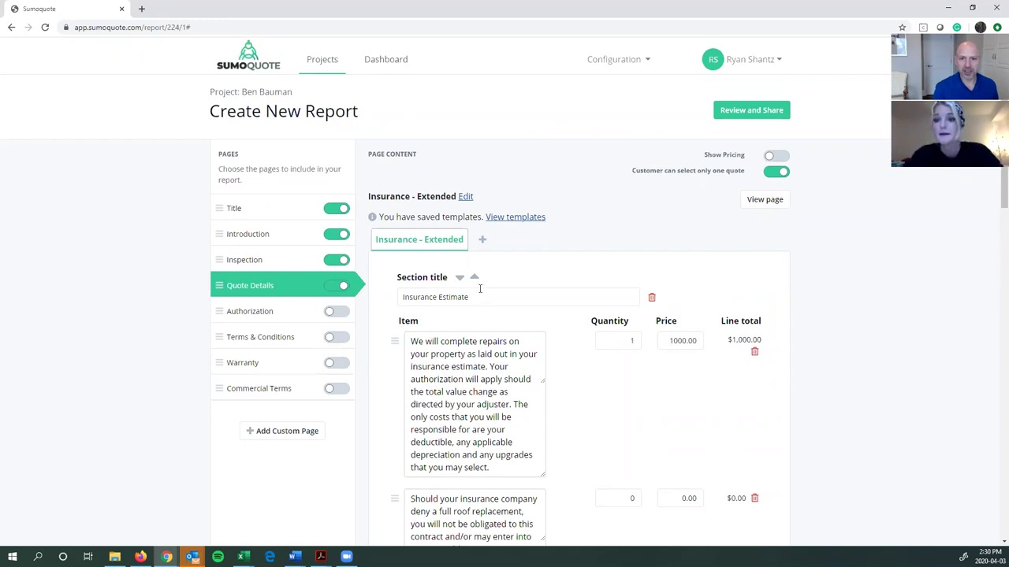
- Replace the quote content with the saved Retail template and delete its House (Siding) section
left_click(509, 219)
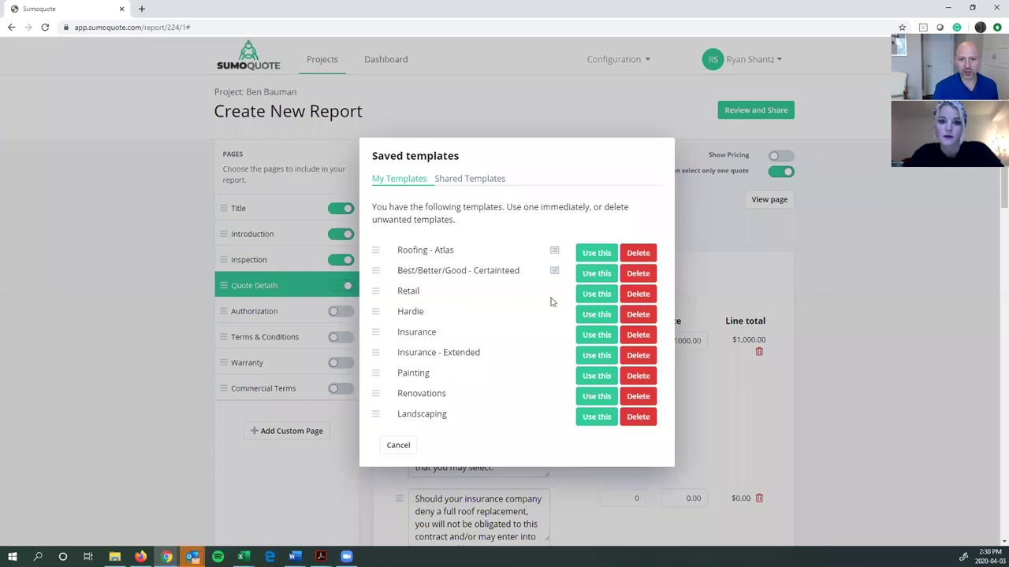
left_click(592, 294)
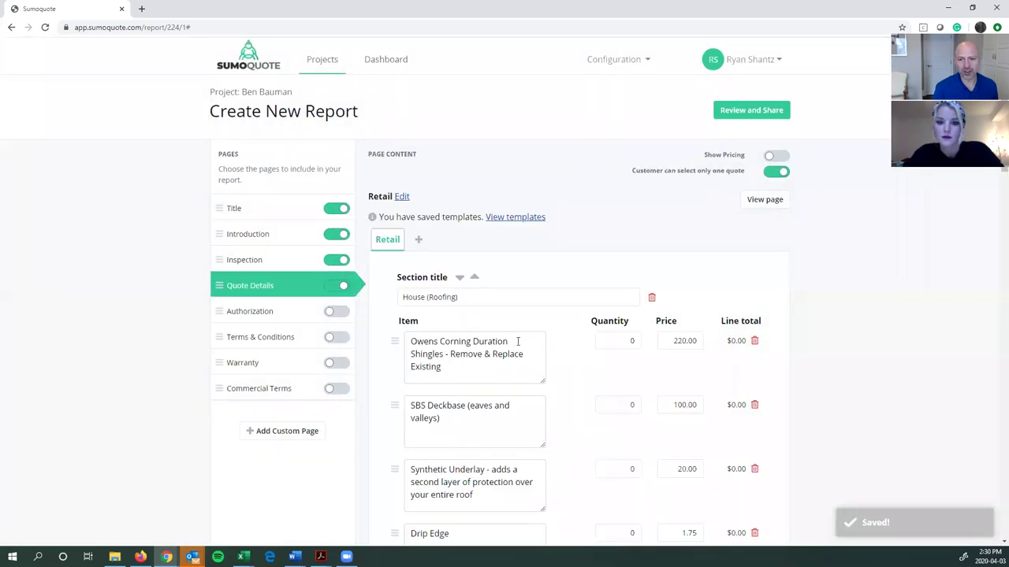
scroll(518, 340, "down", 1)
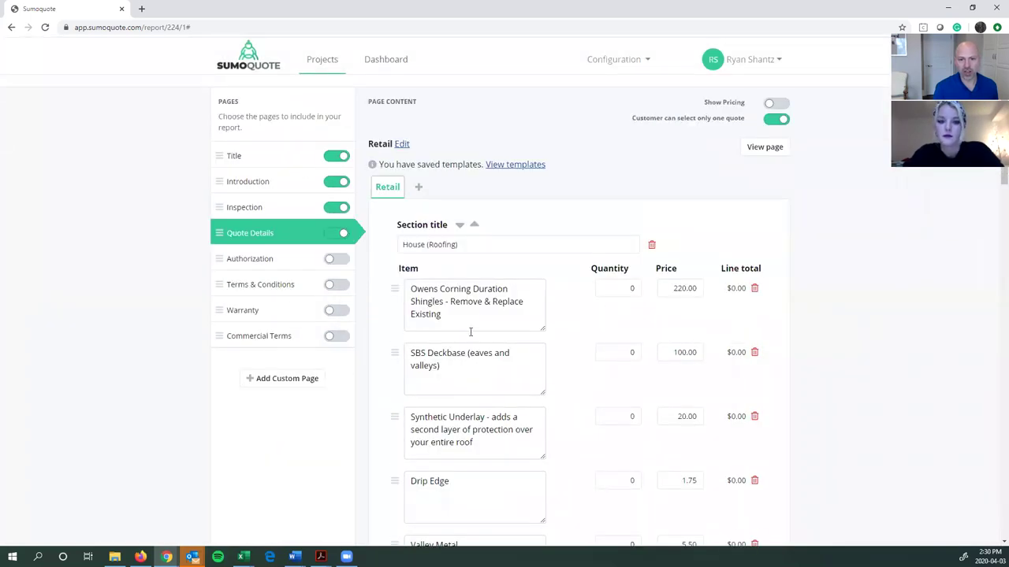
scroll(614, 187, "down", 2)
scroll(560, 360, "down", 3)
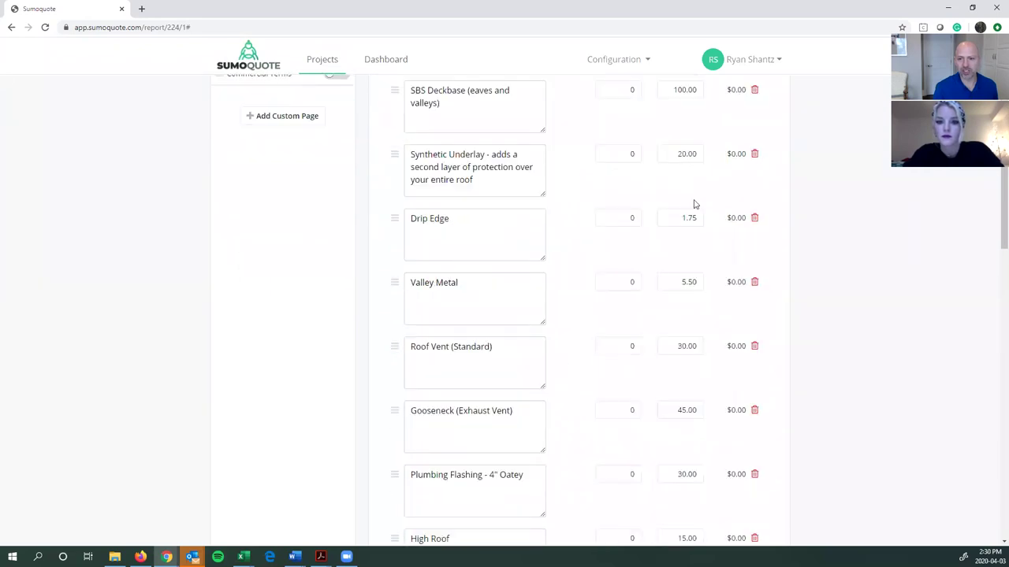
scroll(653, 307, "down", 5)
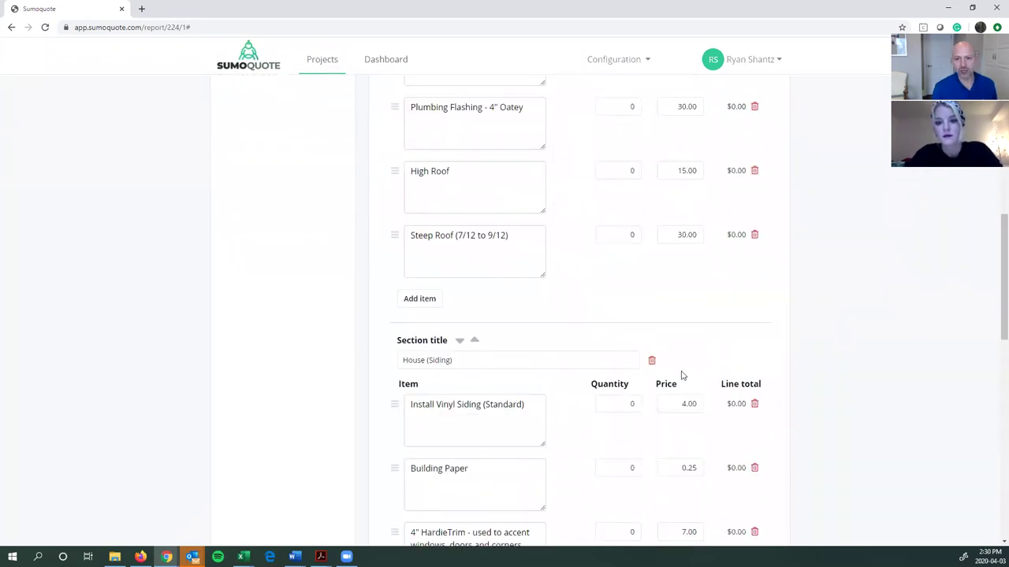
left_click(651, 360)
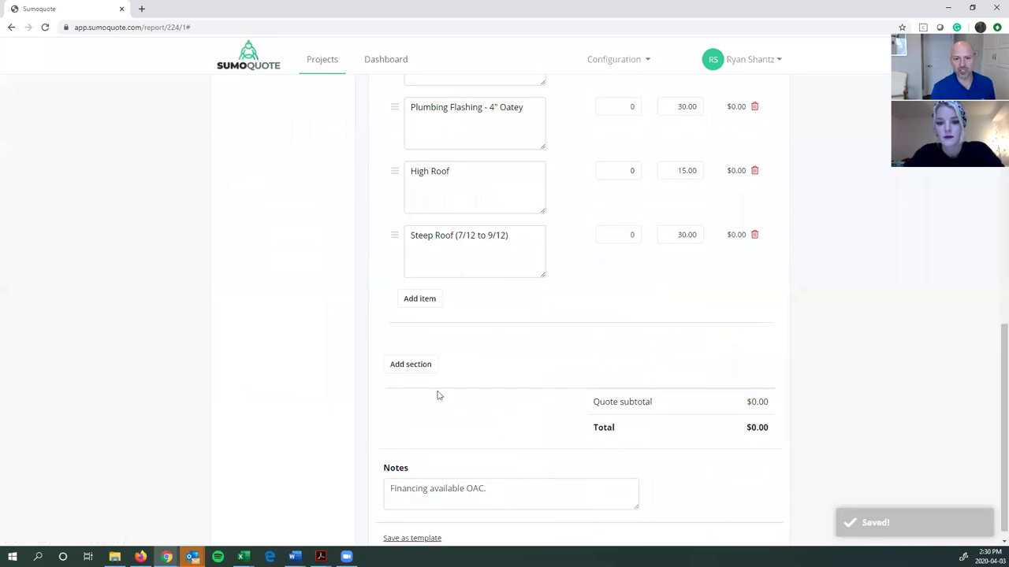
- Add the saved Skylight - Curb Mount 2x4 item to the House (Roofing) section with a quantity of 2
left_click(425, 305)
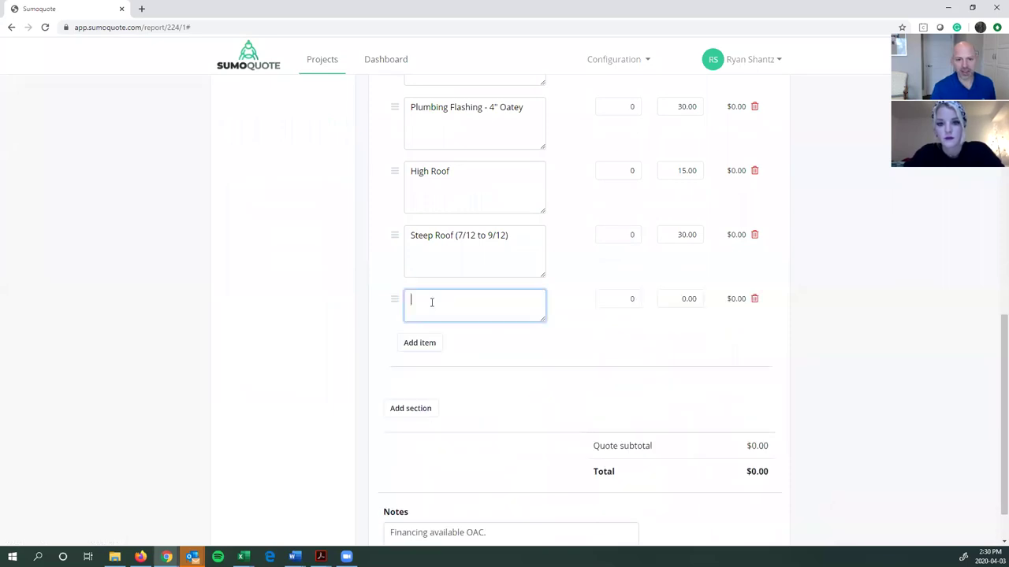
type("sky")
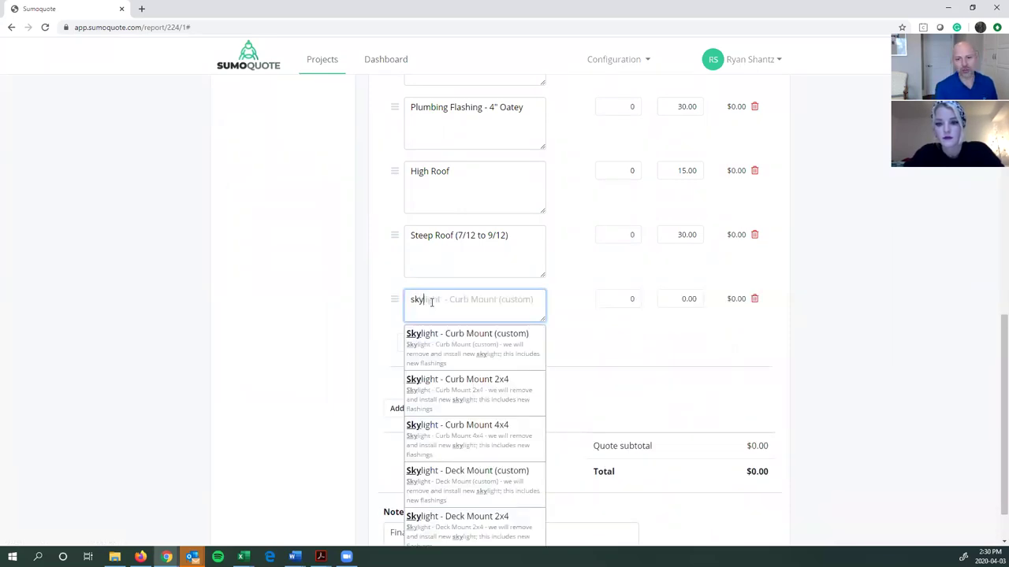
left_click(477, 386)
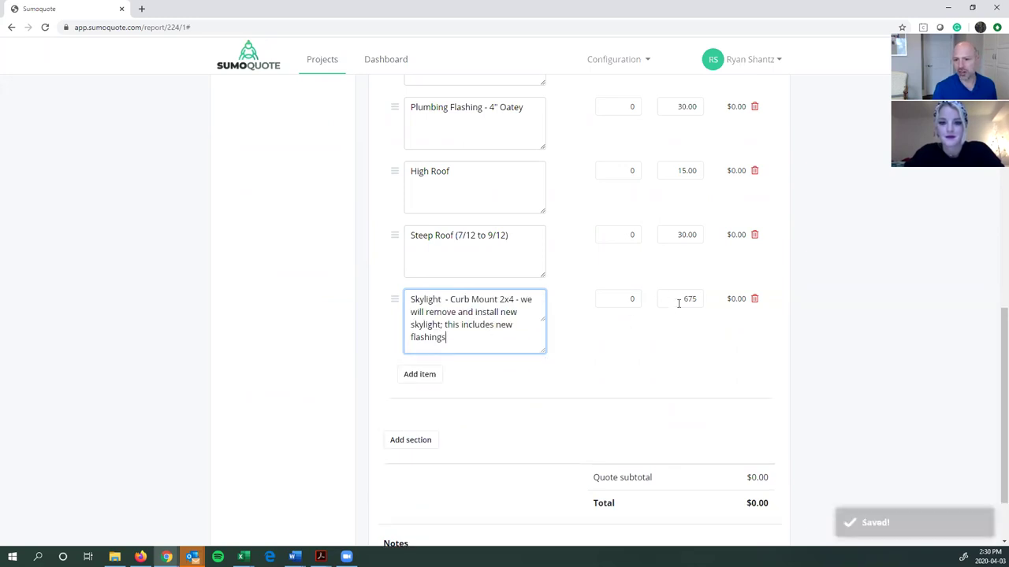
left_click(637, 298)
type("2")
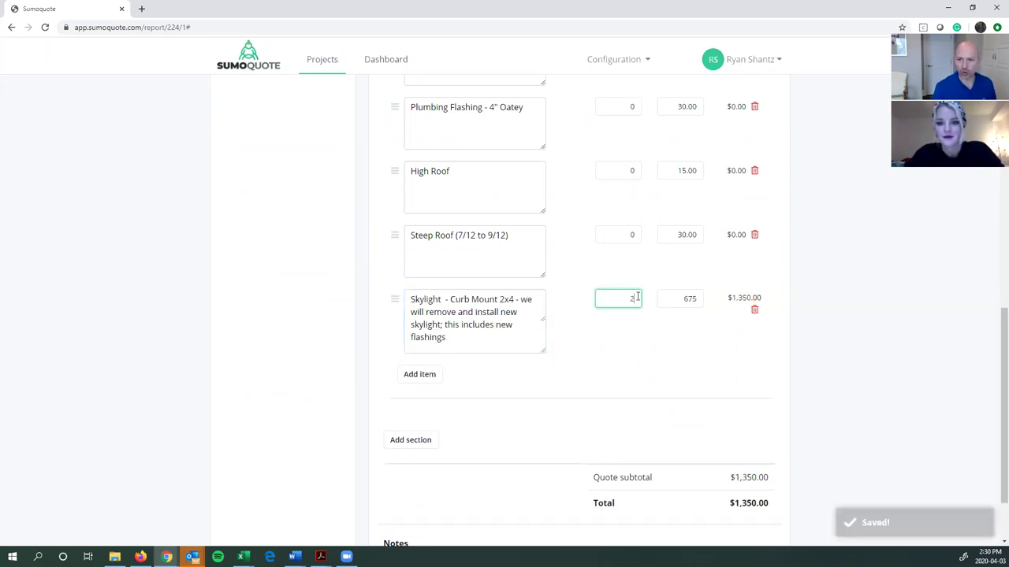
- Try adding a blank roofing item and a new section with two blank items, and delete them again
left_click(430, 380)
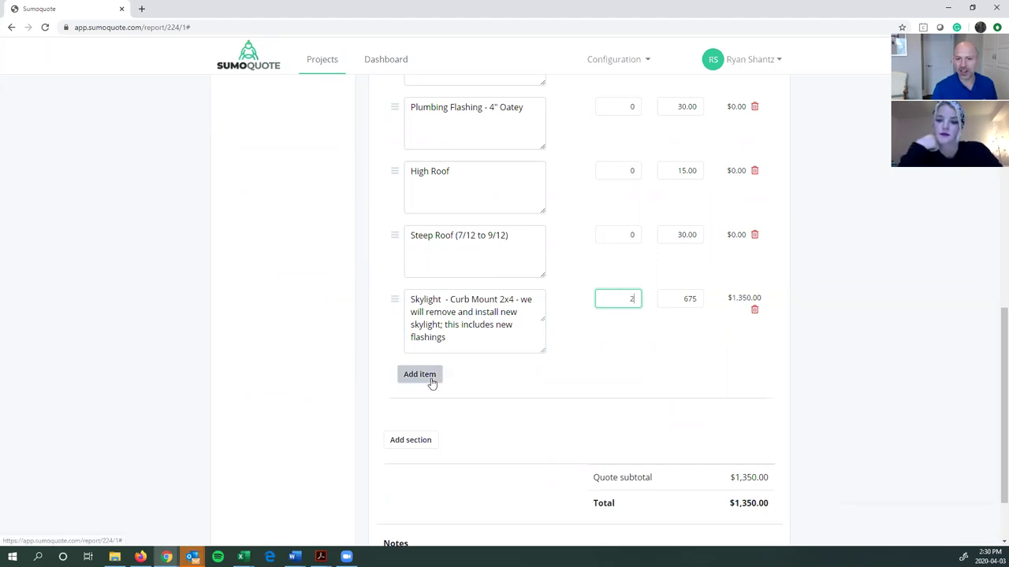
left_click(754, 374)
scroll(561, 427, "down", 2)
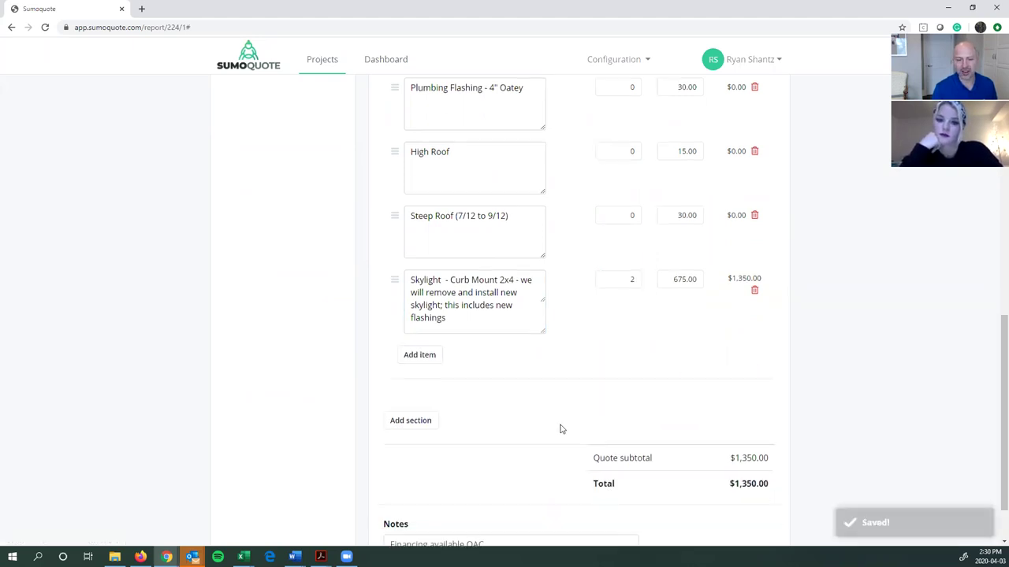
left_click(420, 396)
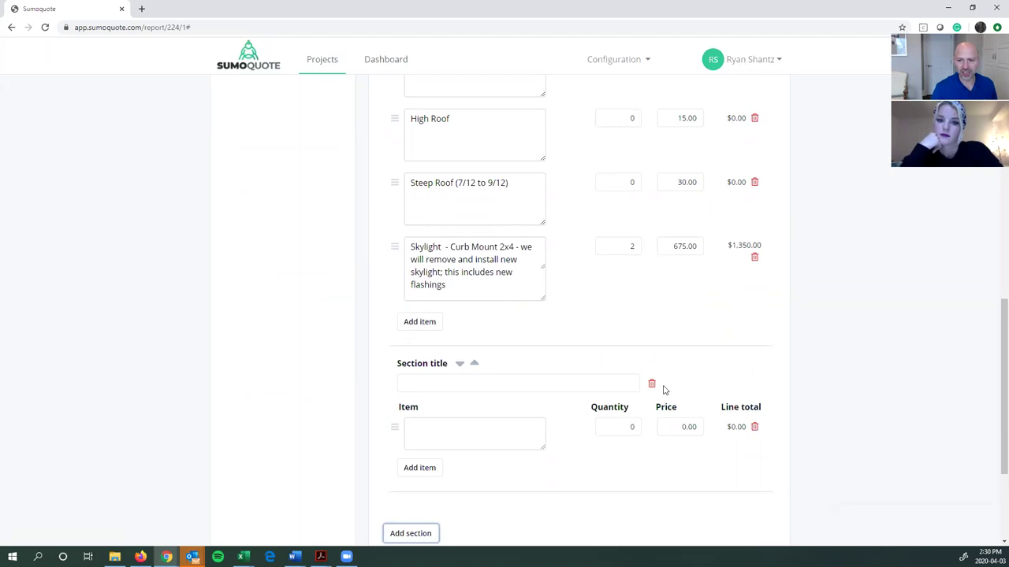
left_click(439, 470)
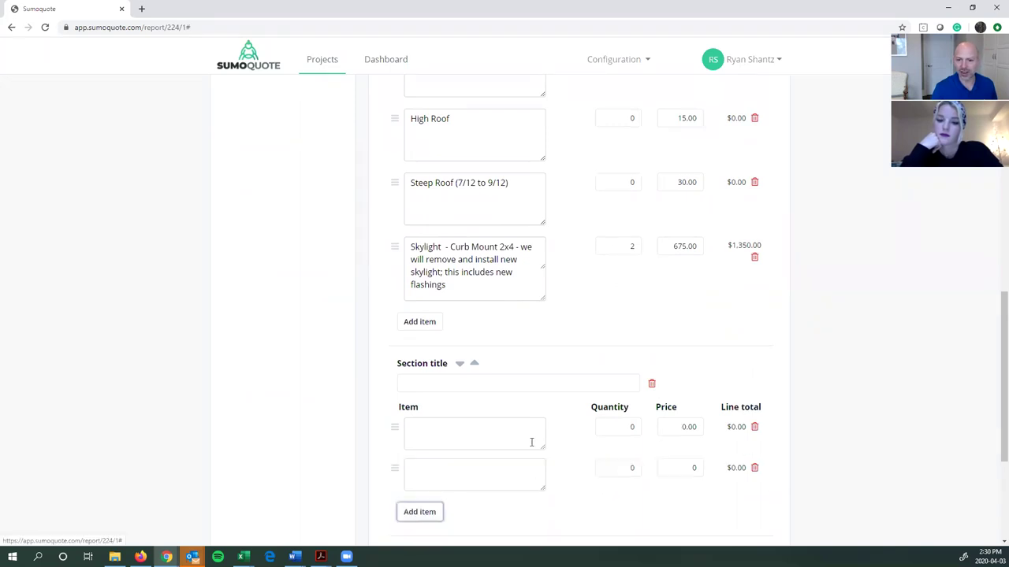
left_click(652, 384)
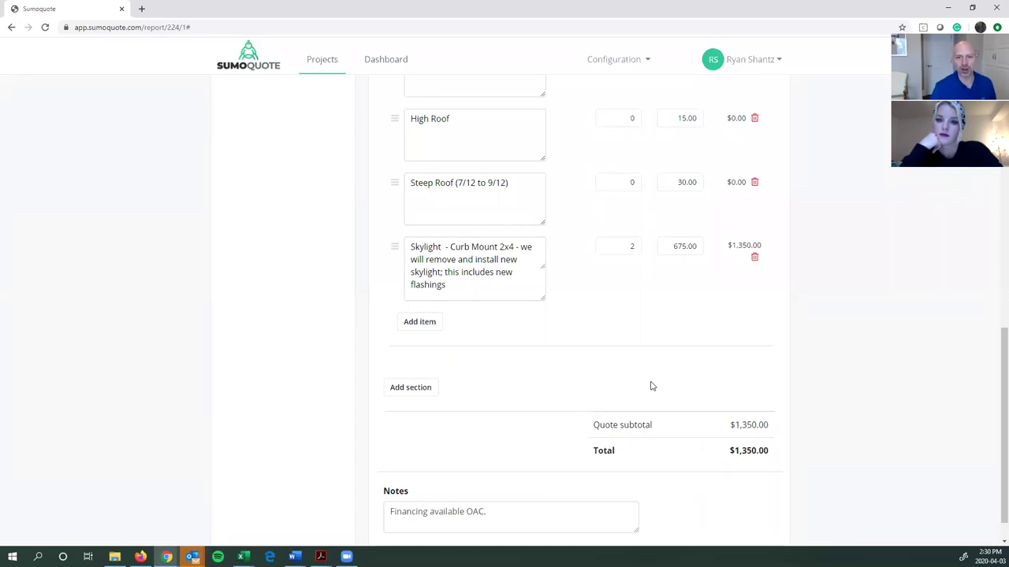
- Add two blank quote options beside Retail, and replace the quote content with the saved Roofing - Atlas template
scroll(622, 379, "up", 7)
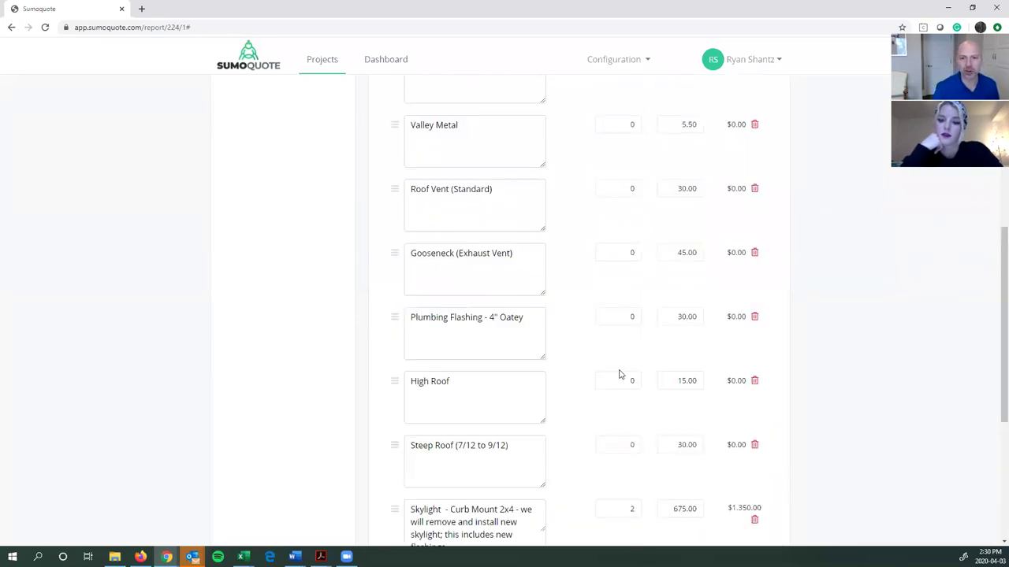
scroll(619, 374, "up", 3)
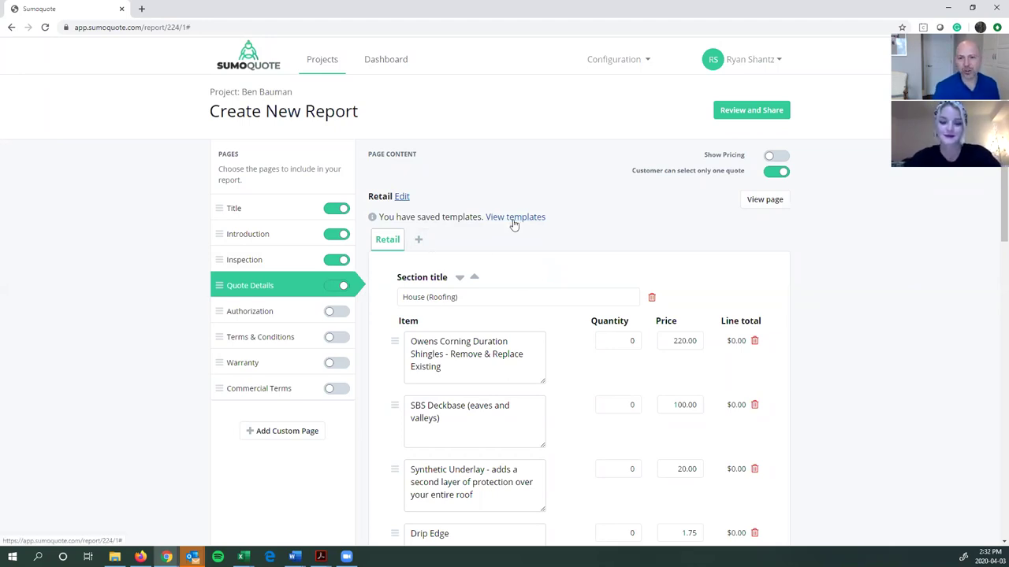
left_click(420, 239)
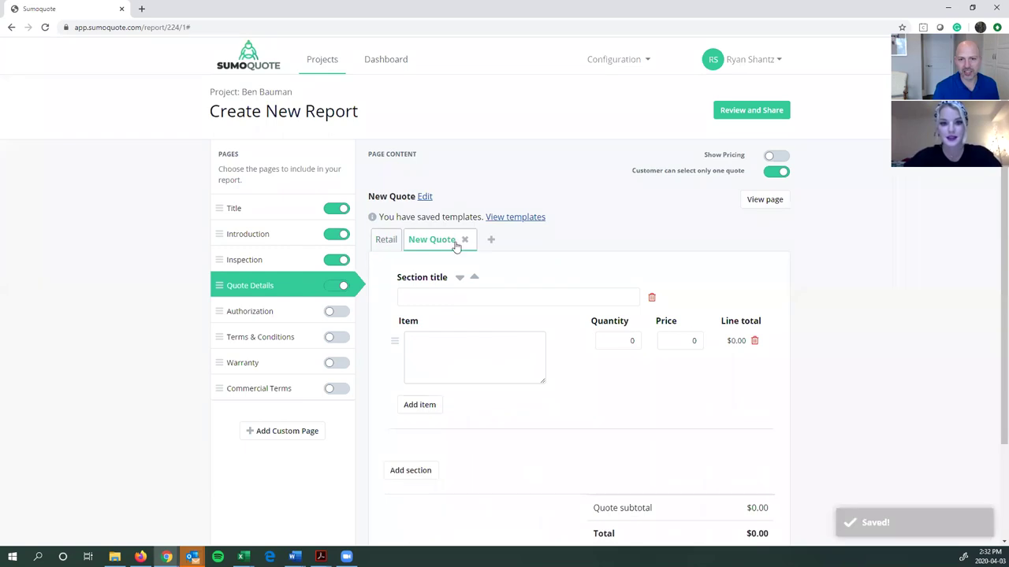
left_click(489, 239)
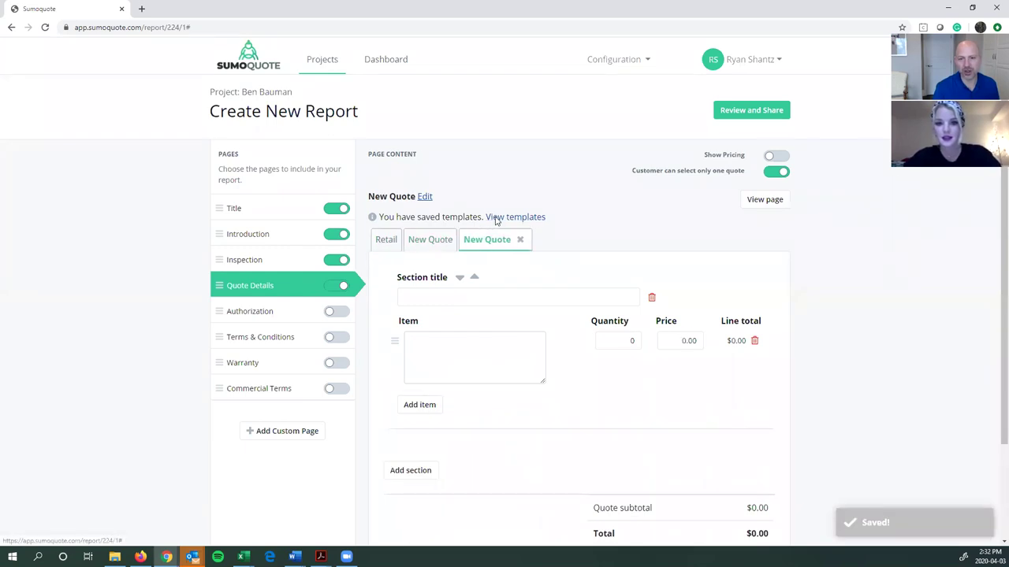
left_click(496, 219)
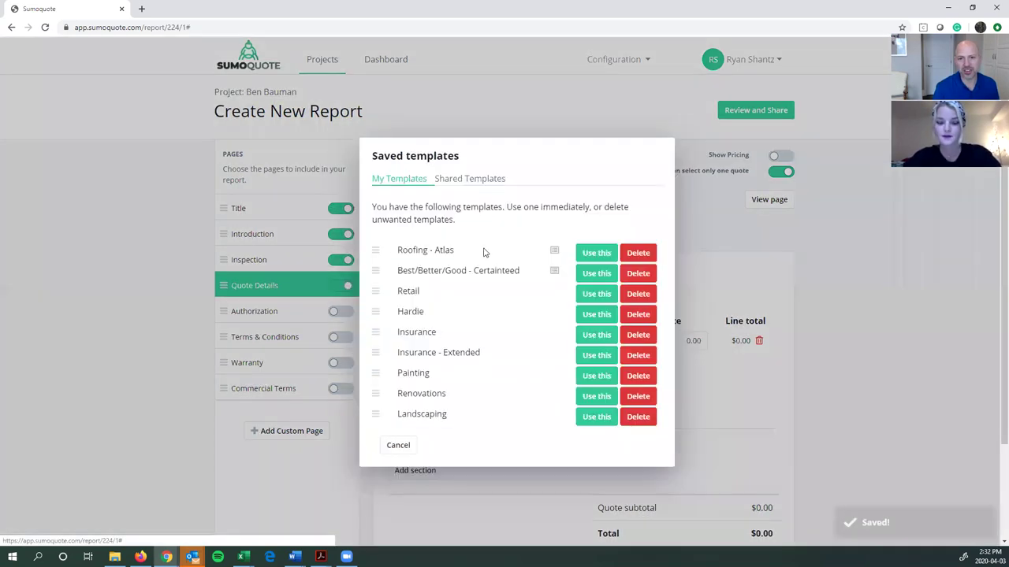
left_click(595, 252)
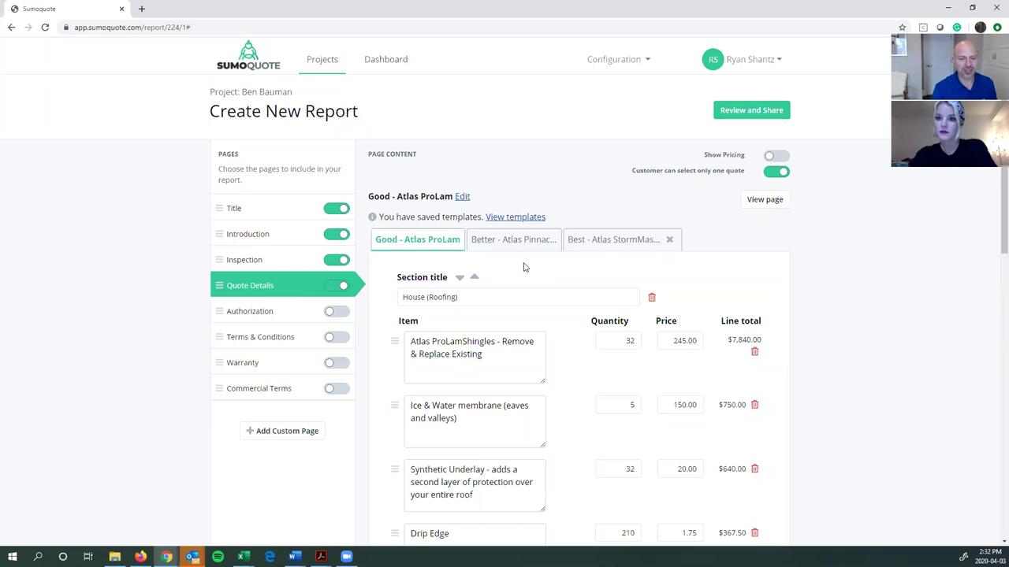
- Include the Authorization page and load its saved template with the 50% deposit disclaimer and Atlas StormMaster upgrade
left_click(300, 319)
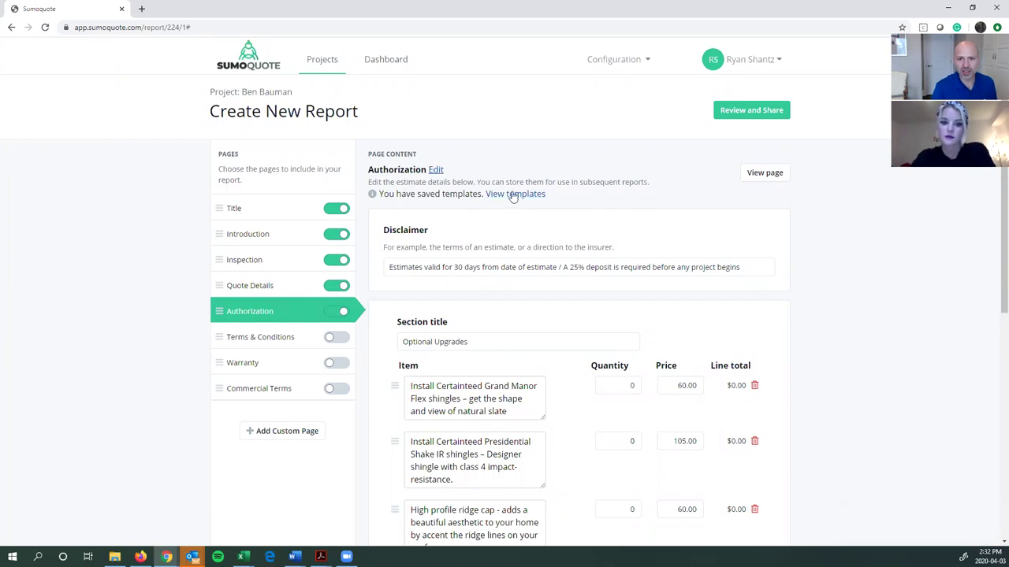
left_click(512, 195)
left_click(608, 293)
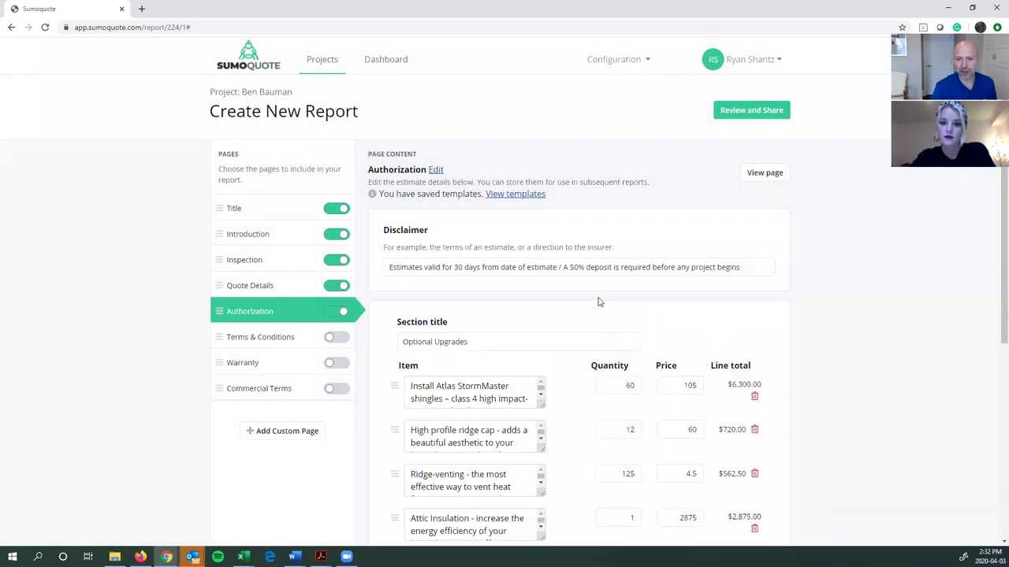
- Try adding a blank item to Optional Upgrades, delete it again, and review the product selections and footer notes
scroll(597, 298, "down", 3)
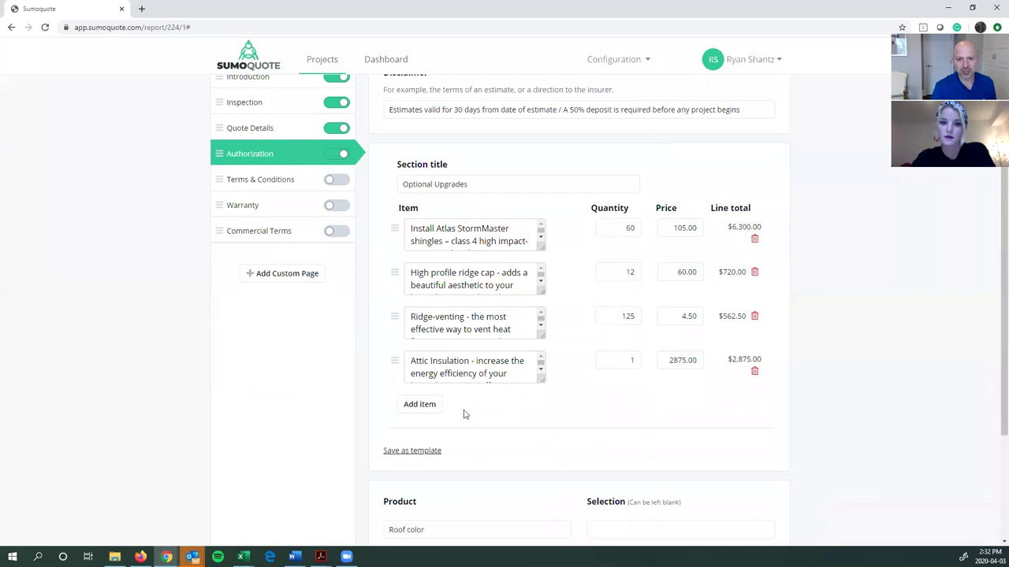
left_click(422, 405)
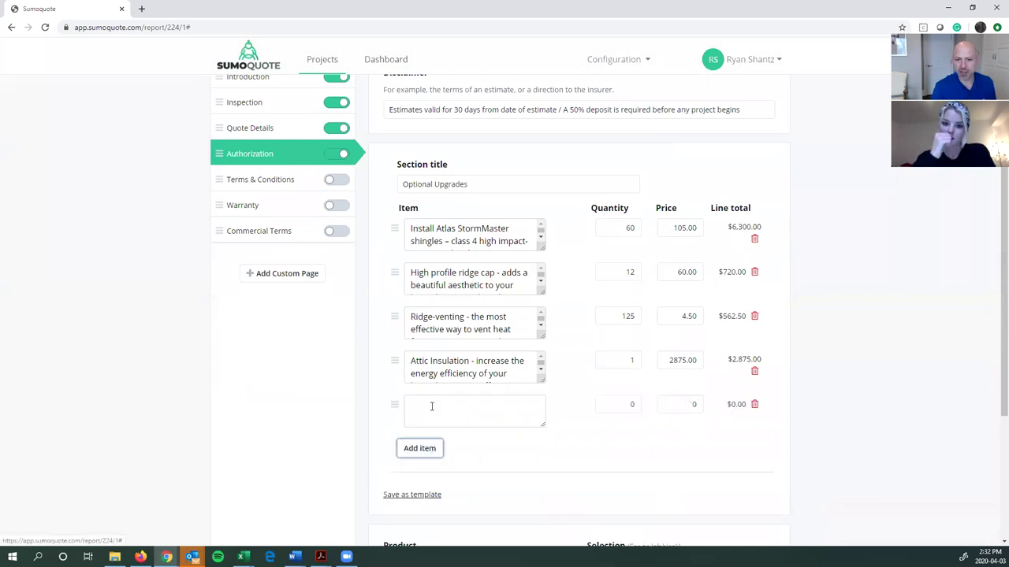
left_click(754, 405)
scroll(749, 338, "down", 1)
scroll(737, 336, "down", 2)
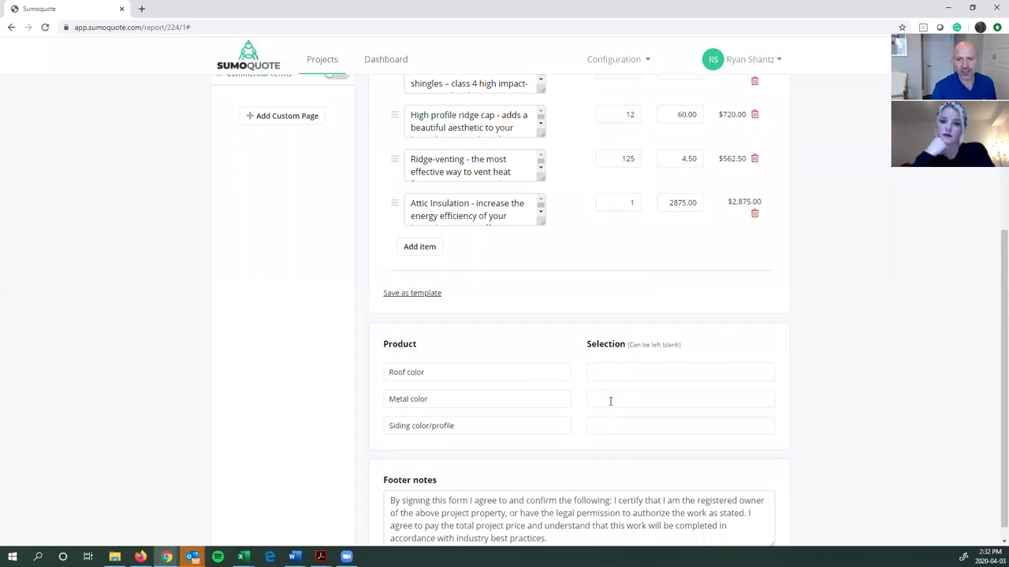
scroll(610, 401, "up", 1)
scroll(610, 401, "up", 4)
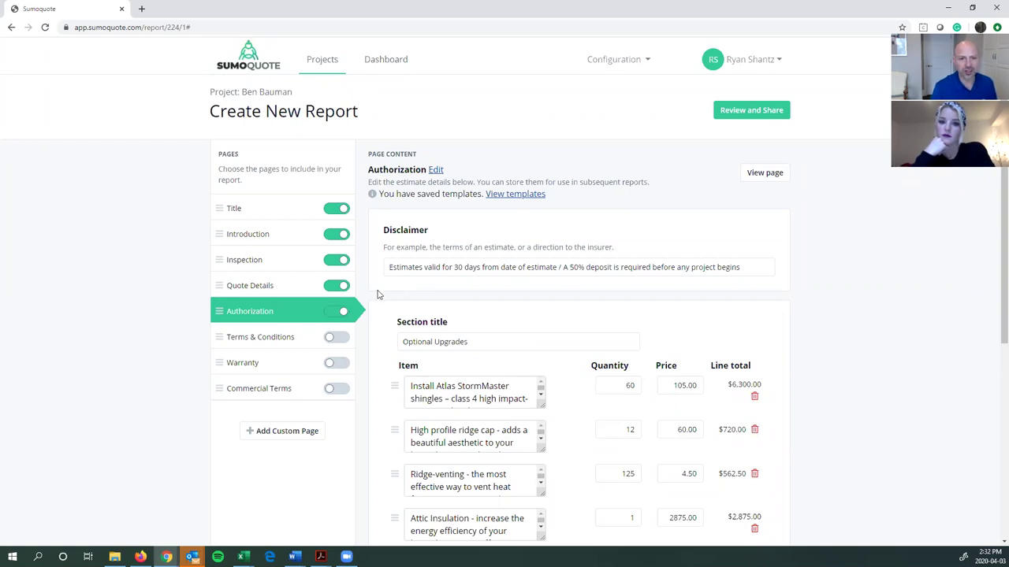
- Include the Terms & Conditions page and add the saved COVID-19 Marketing Sample (Epic) PDF as a custom page directly after Introduction
left_click(293, 342)
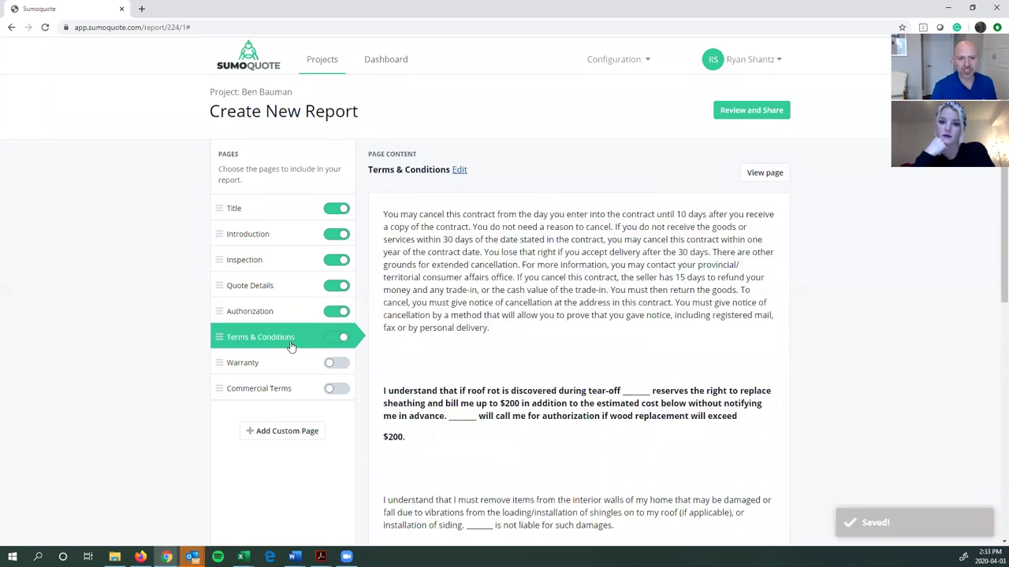
left_click(282, 434)
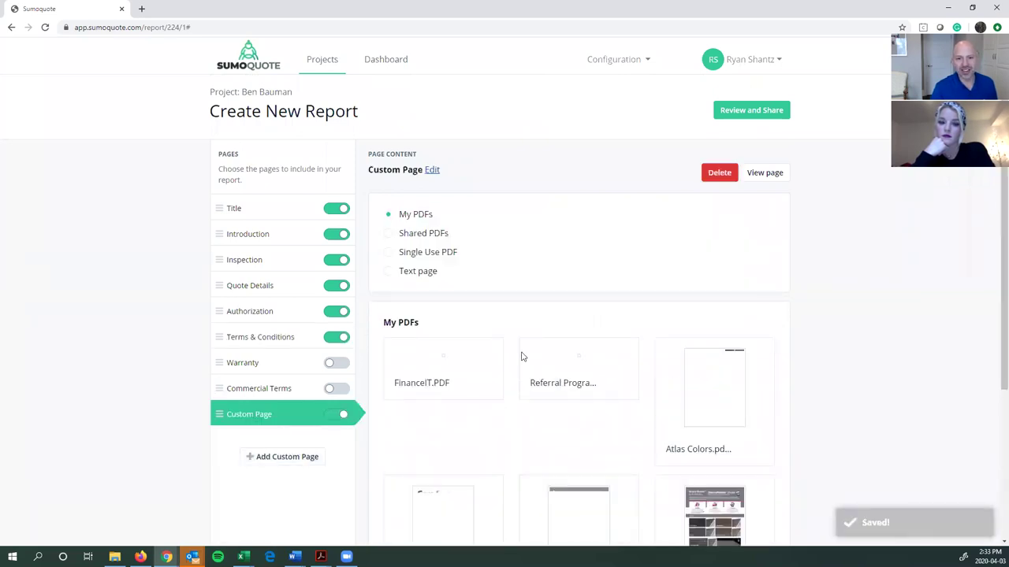
scroll(513, 360, "down", 2)
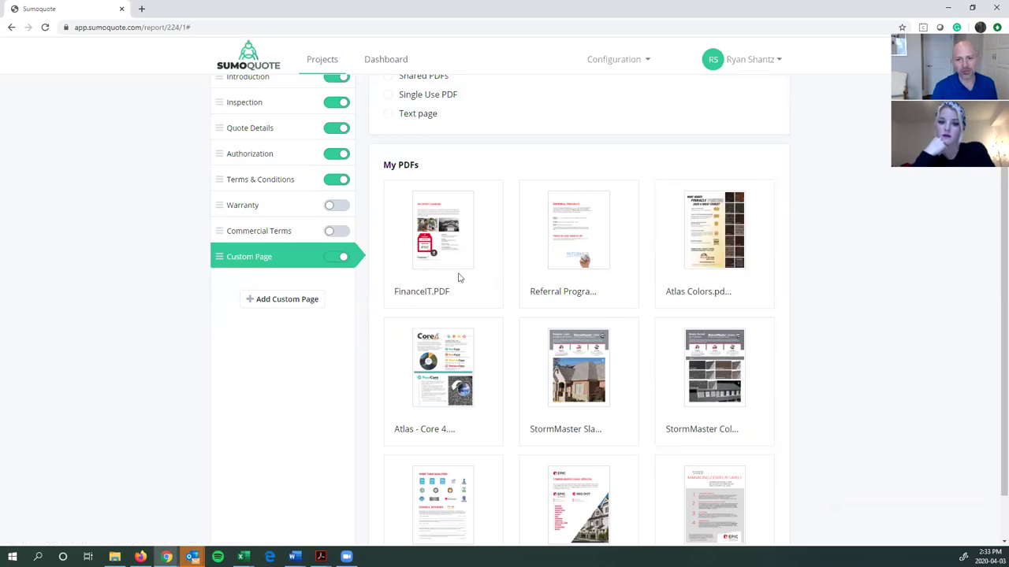
scroll(478, 308, "down", 1)
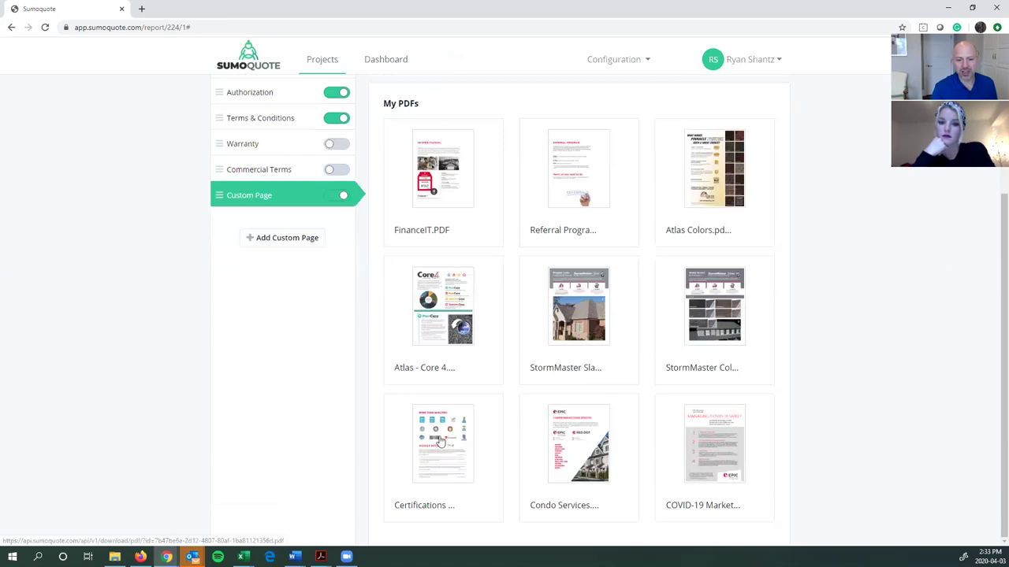
left_click(662, 437)
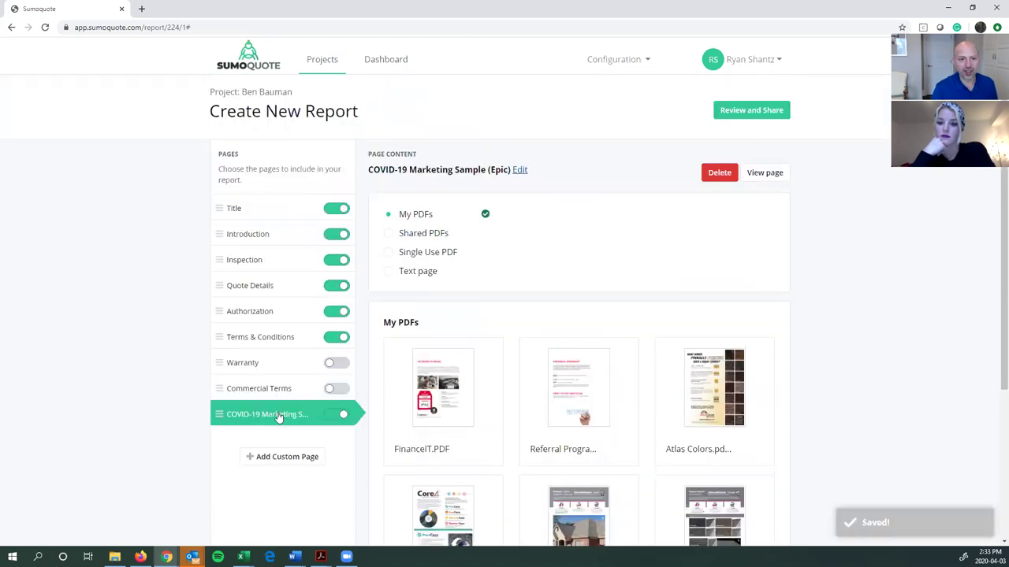
left_click_drag(278, 417, 284, 256)
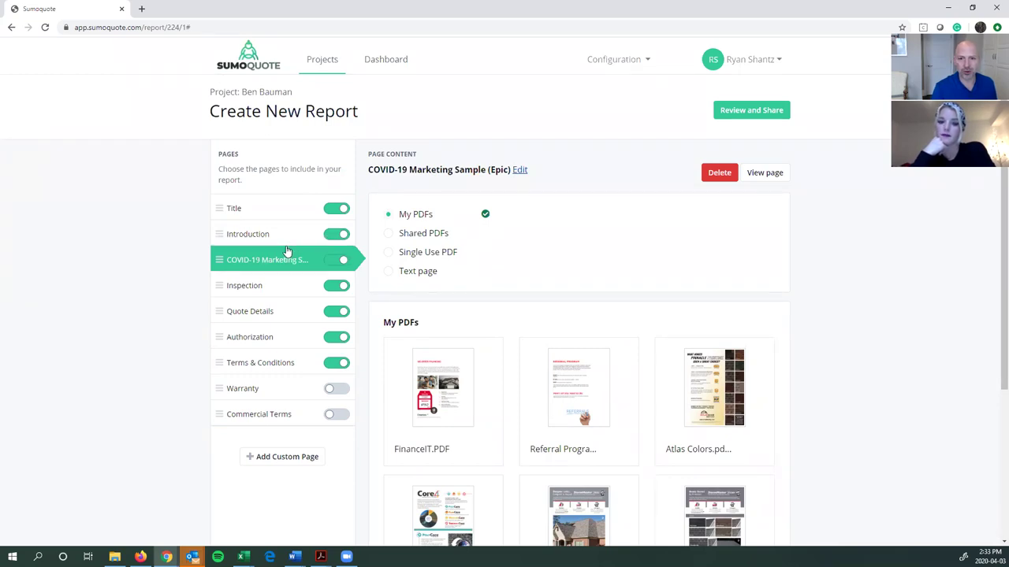
- Add the saved Referral Program PDF as a custom page and place it between Authorization and Terms & Conditions
left_click(286, 457)
left_click(530, 410)
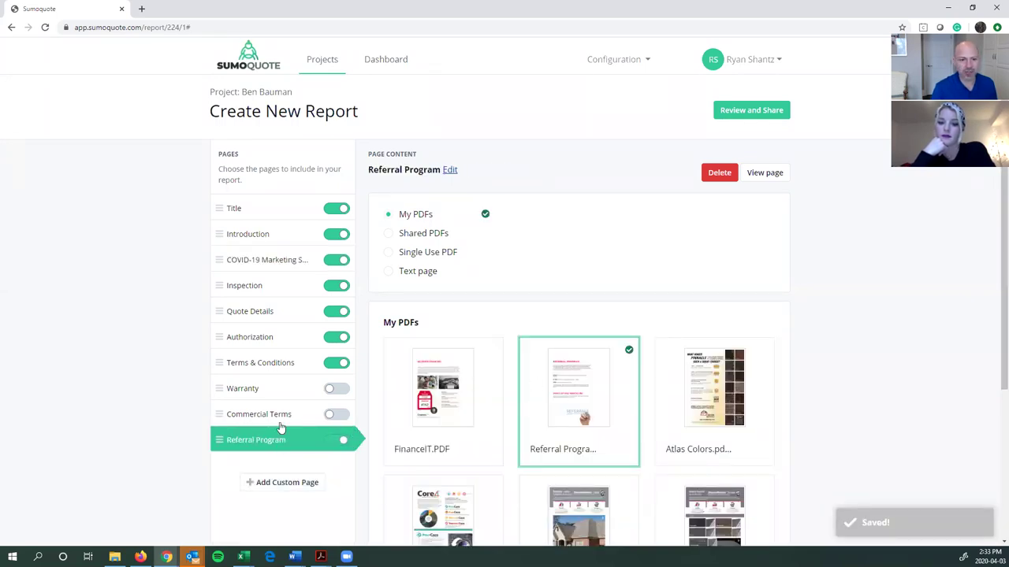
left_click_drag(277, 443, 281, 366)
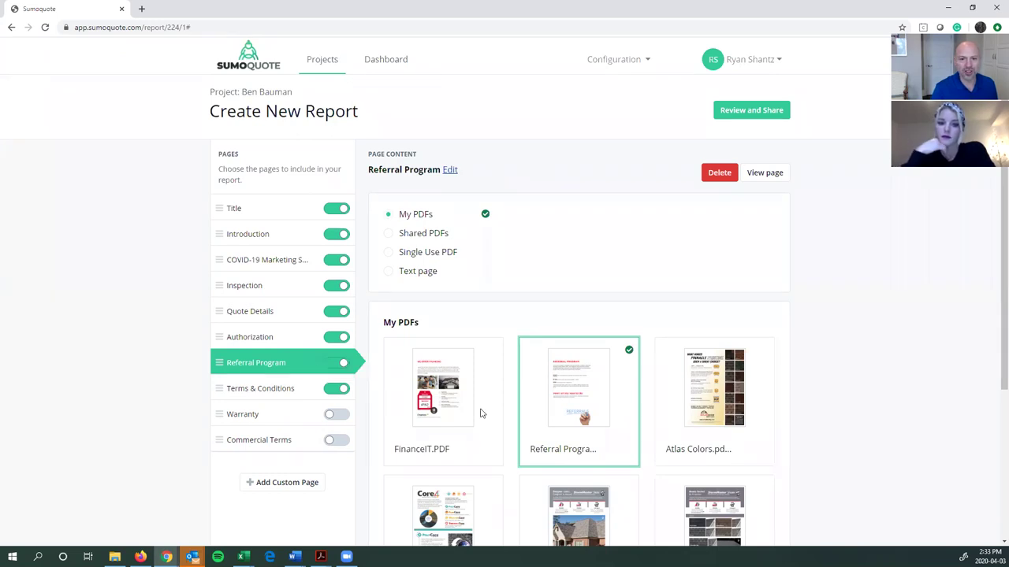
scroll(483, 413, "down", 3)
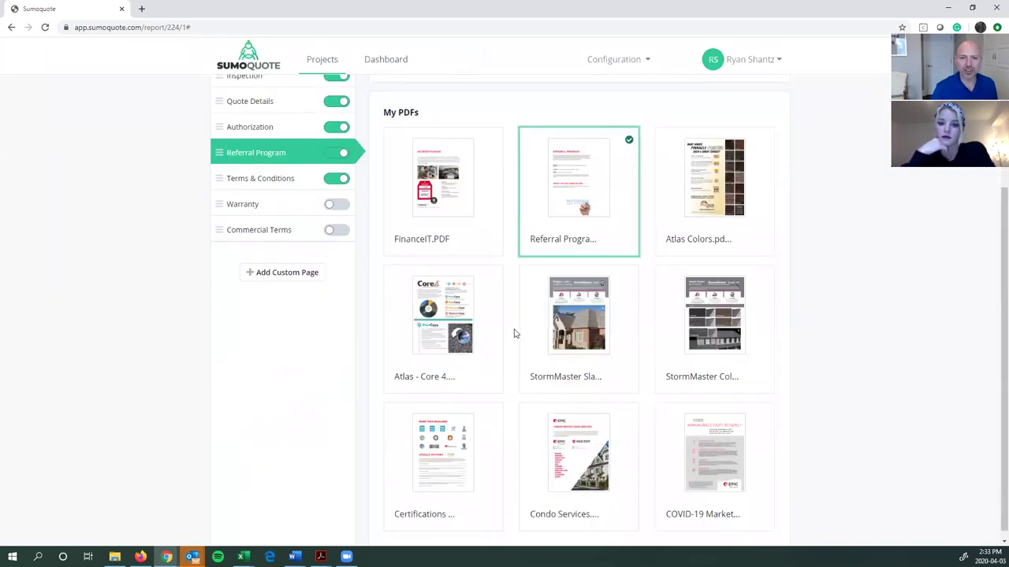
scroll(446, 361, "up", 3)
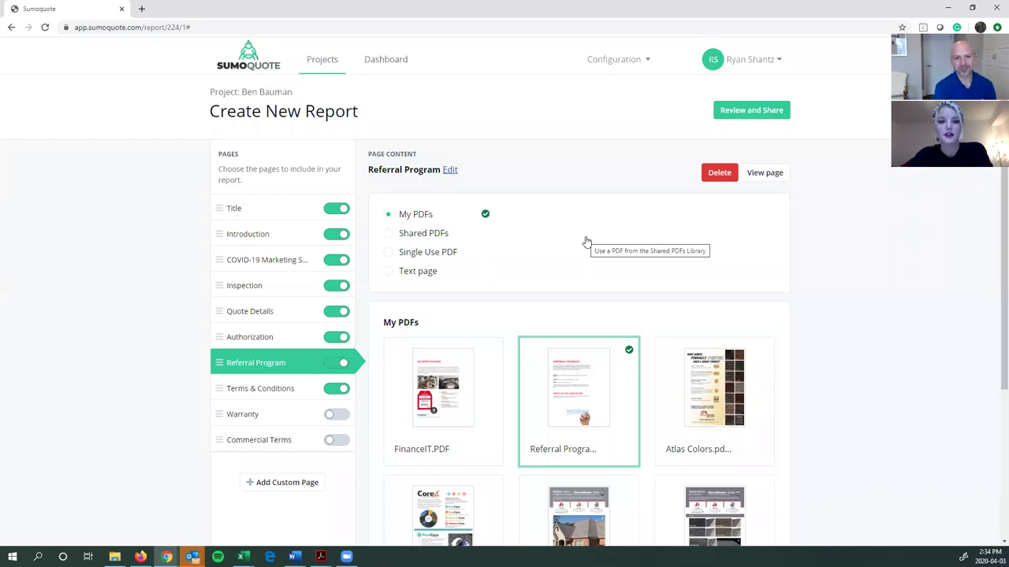
- Exclude the COVID-19 Marketing Sample and Referral Program pages from the report, and include both again
left_click(331, 264)
left_click(339, 364)
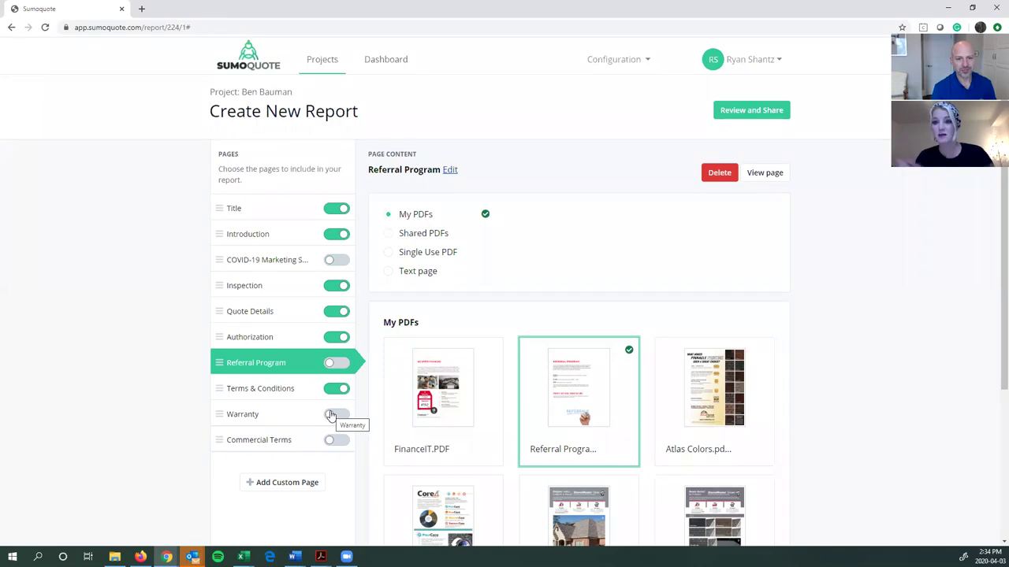
left_click(339, 364)
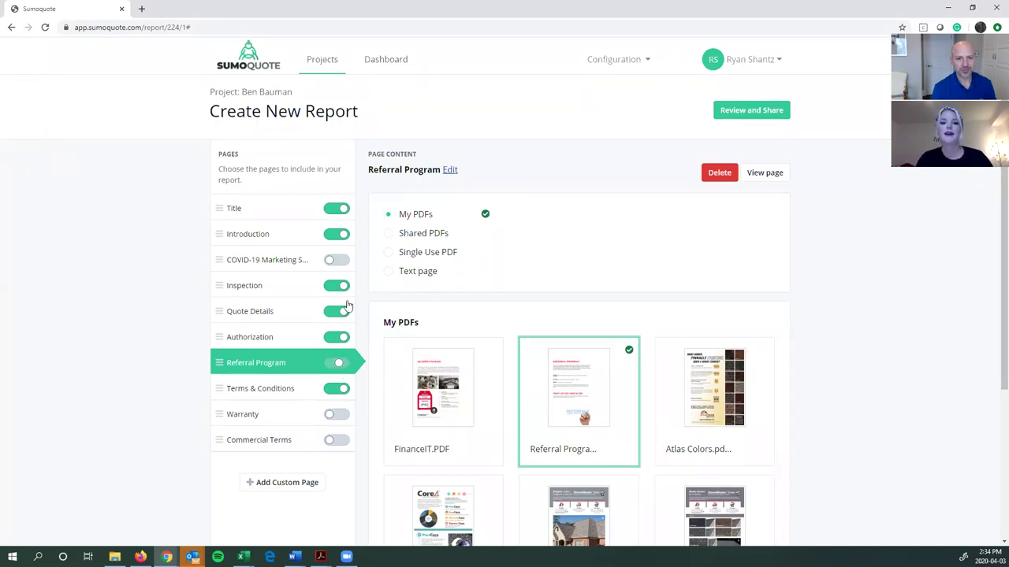
left_click(338, 265)
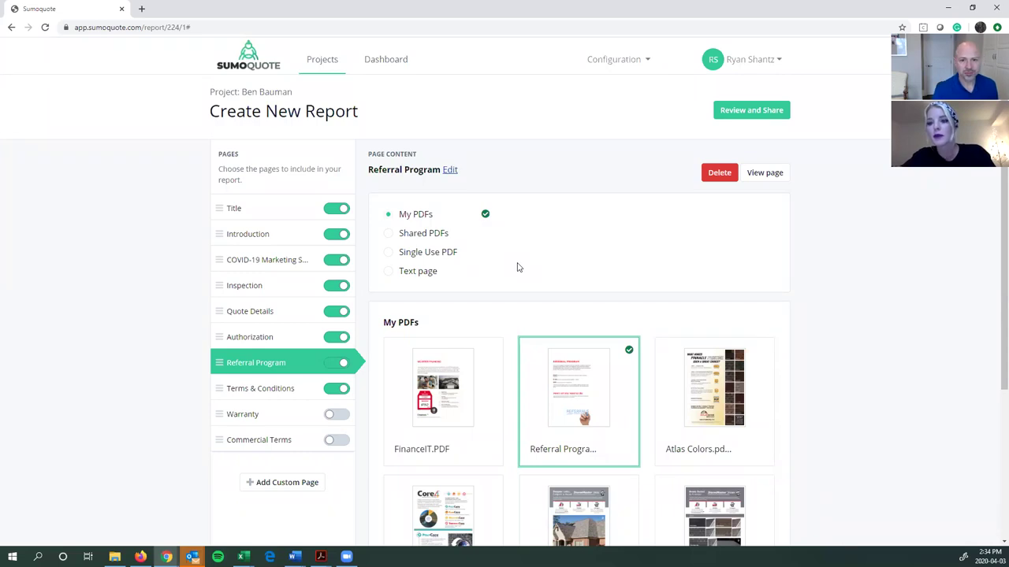
- Preview the Quote Details page and review the Good, Better and Best Atlas options with their totals and financing notes
left_click(265, 316)
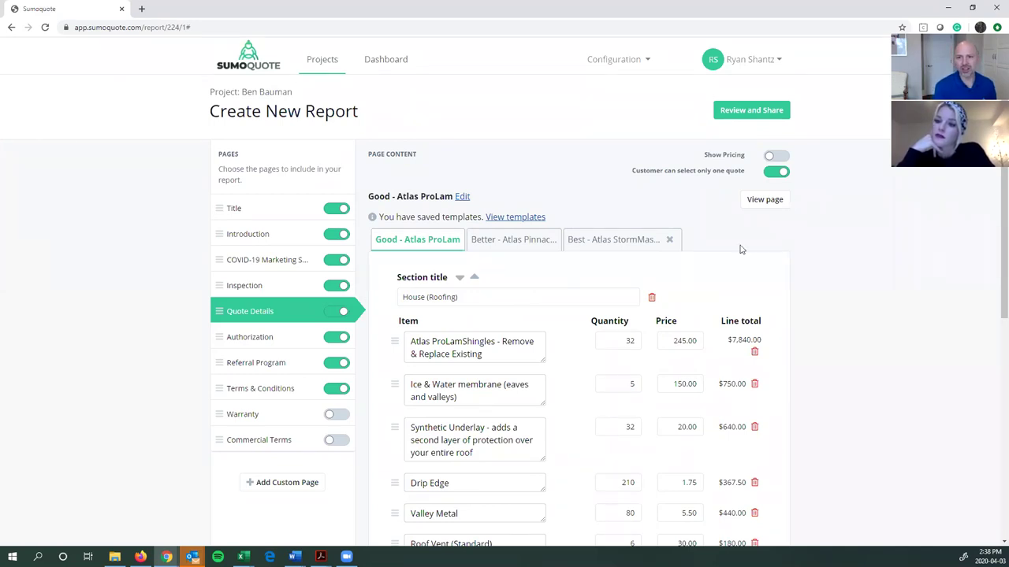
left_click(777, 201)
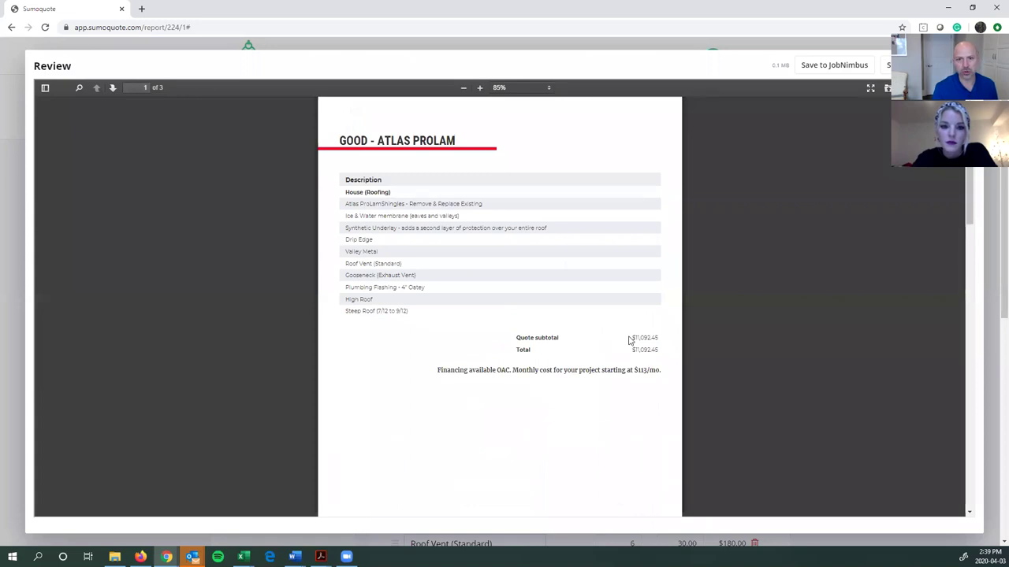
scroll(375, 315, "down", 1)
scroll(374, 315, "down", 6)
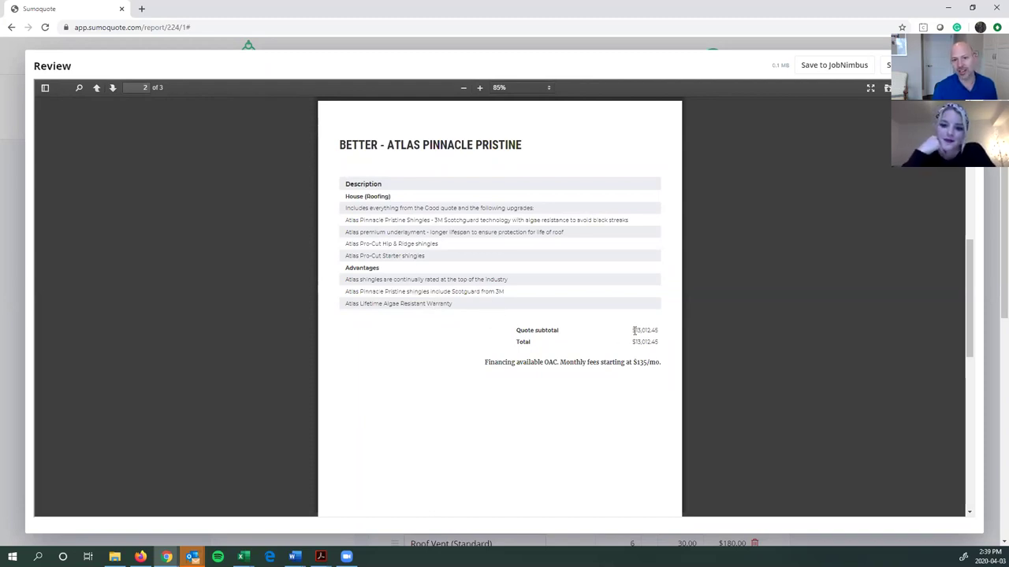
scroll(496, 356, "down", 3)
scroll(492, 356, "down", 3)
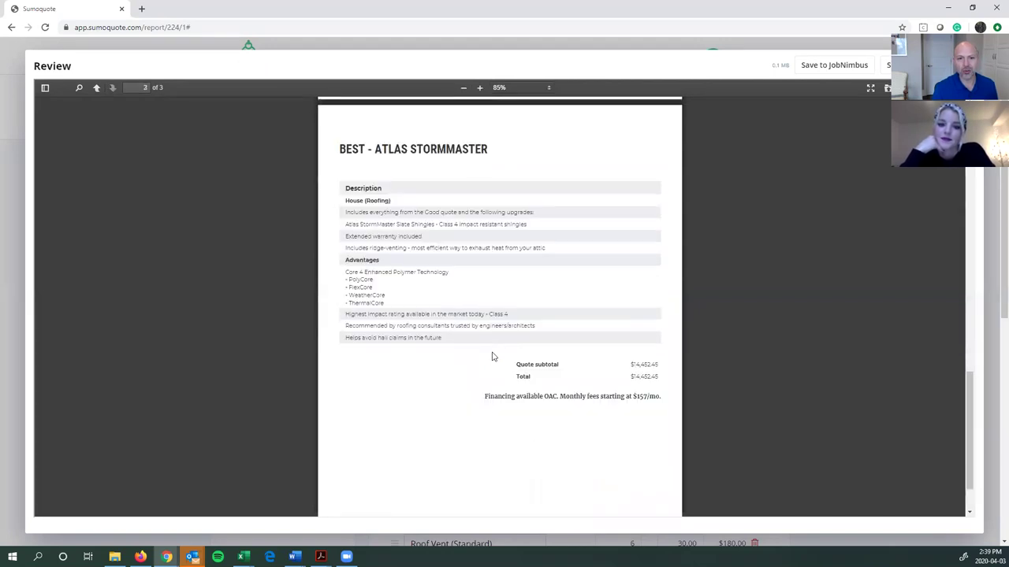